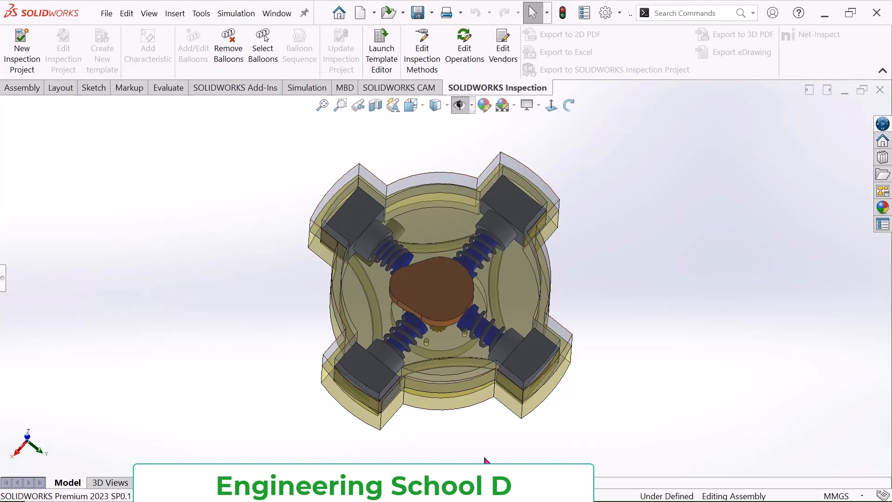
# - Close the open assembly and create a new part document
pyautogui.click(880, 90)
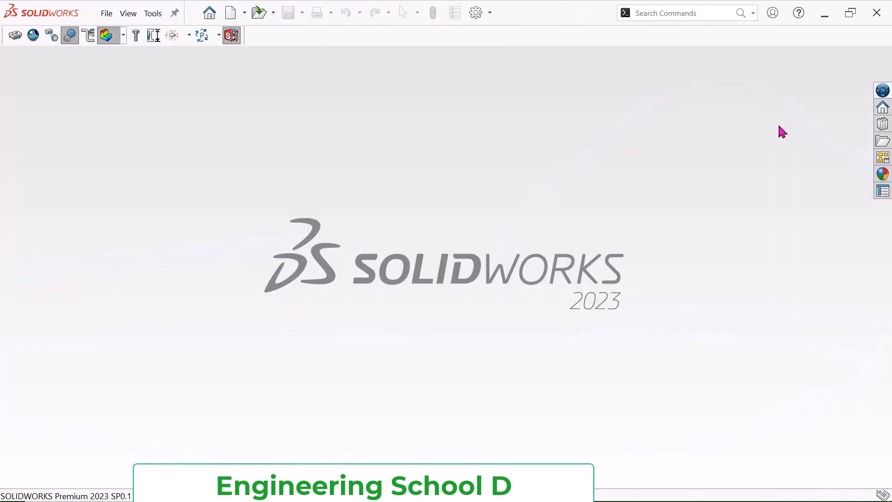
pyautogui.click(231, 15)
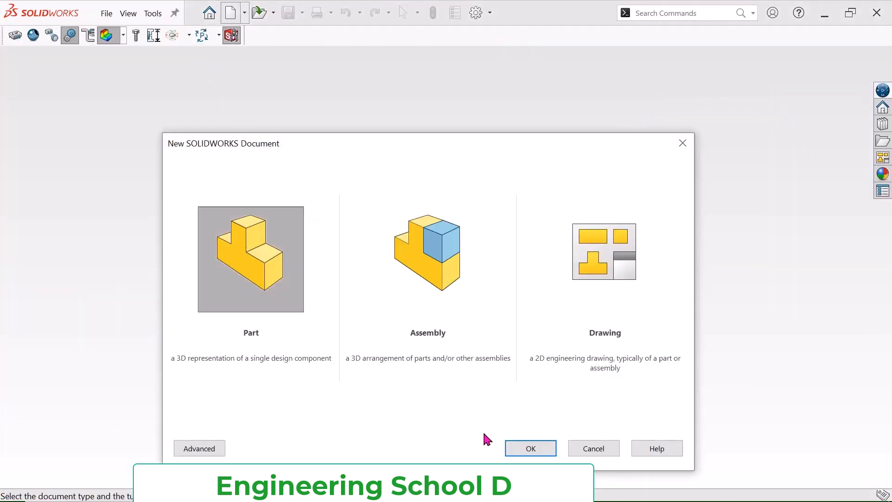
pyautogui.click(530, 449)
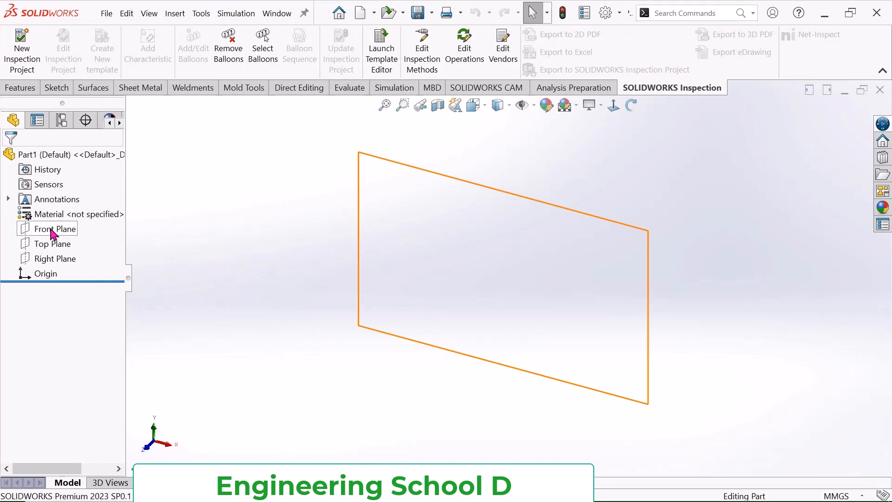
# - Start a sketch on the Front Plane and draw a circle of about 59 mm radius centred on the origin
pyautogui.click(51, 237)
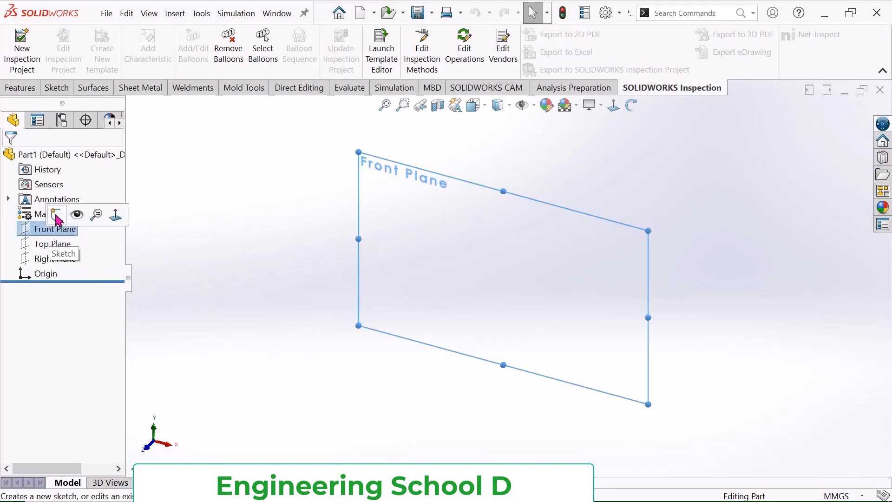
pyautogui.click(56, 214)
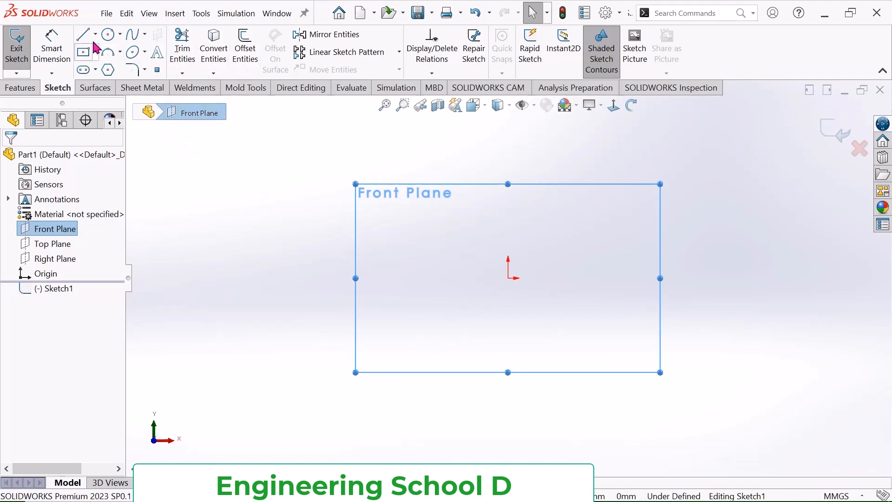
pyautogui.click(107, 39)
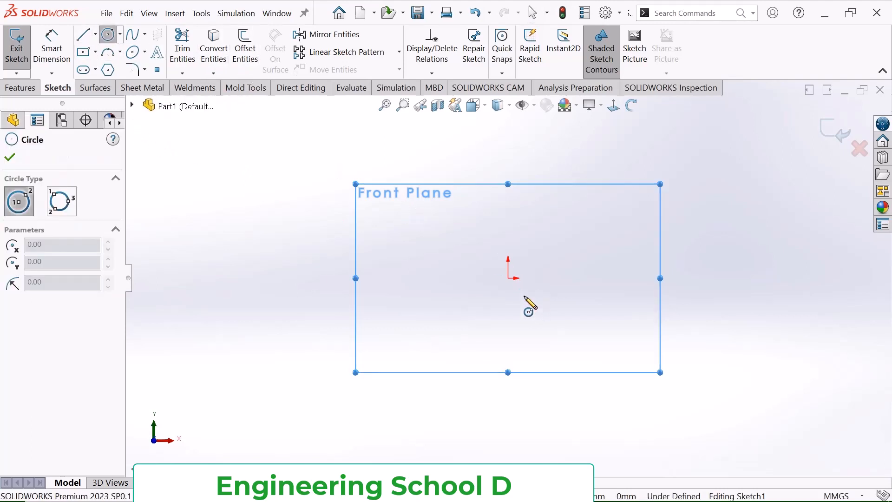
pyautogui.click(508, 278)
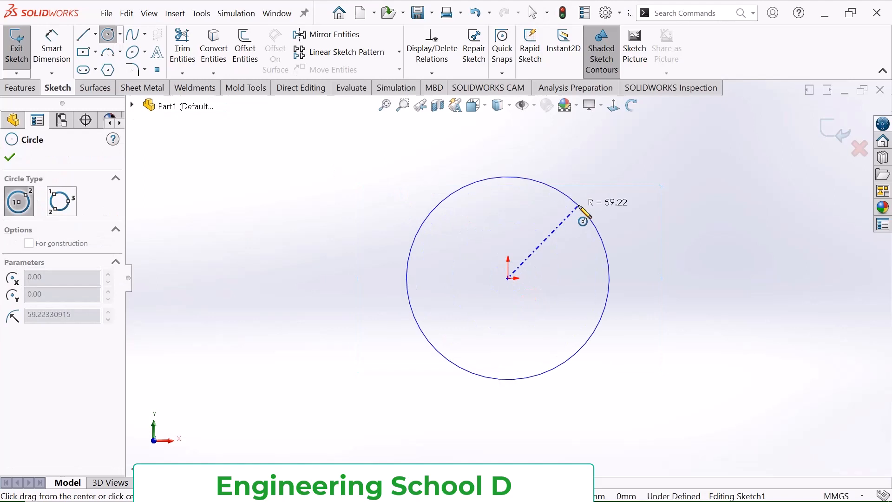
pyautogui.click(582, 208)
pyautogui.rightClick(580, 207)
pyautogui.click(627, 218)
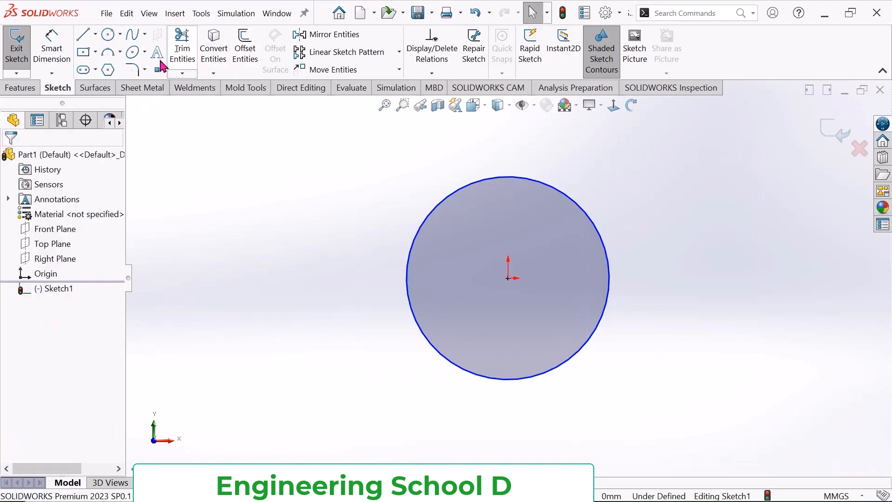
# - Dimension the origin-centred circle with a diameter of 70 mm
pyautogui.click(58, 52)
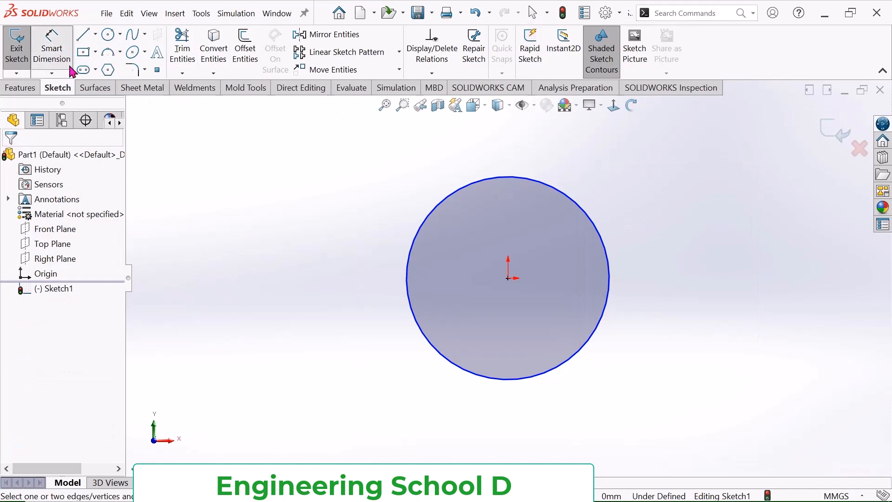
pyautogui.click(525, 178)
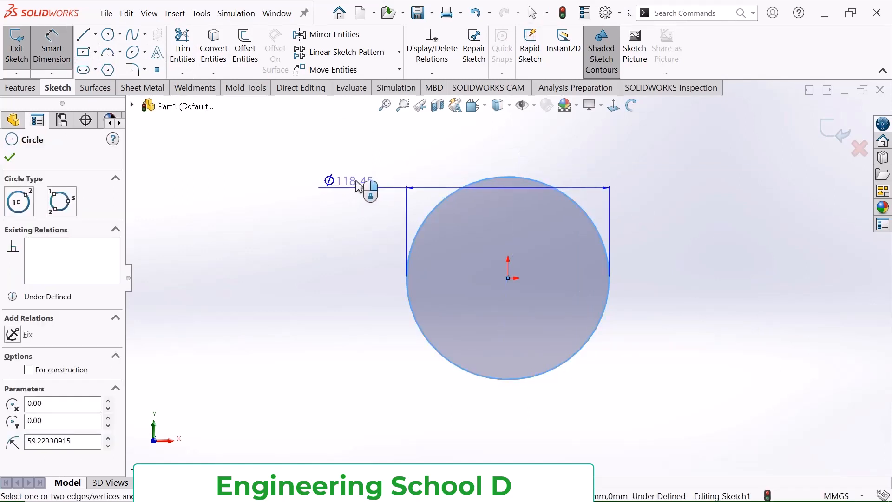
pyautogui.click(723, 148)
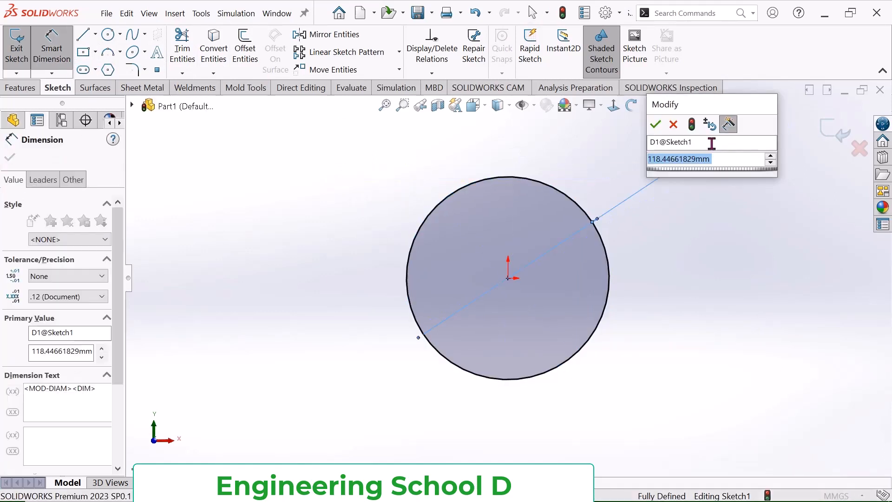
pyautogui.press('BackSpace')
pyautogui.write('7')
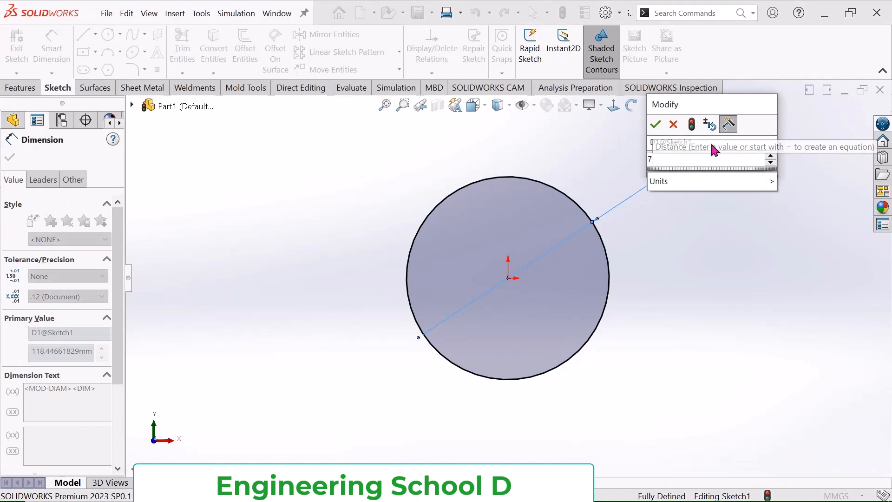
pyautogui.write('0')
pyautogui.press('Return')
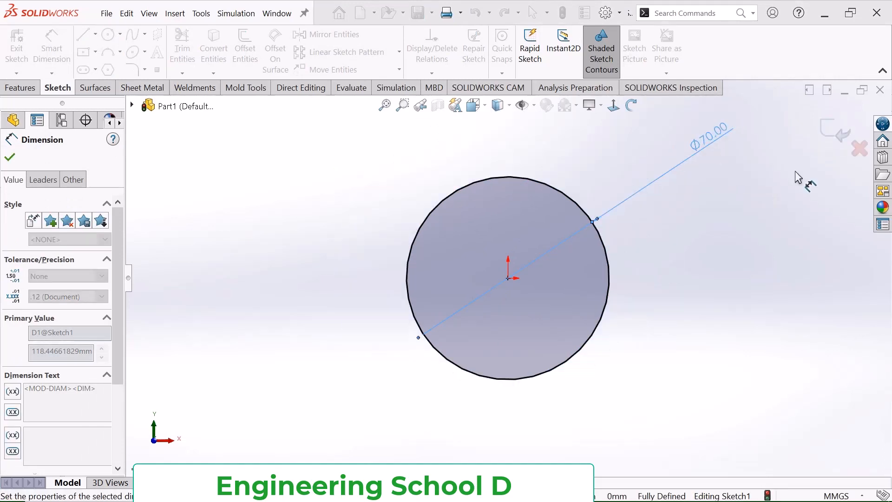
pyautogui.scroll(-3, 751, 235)
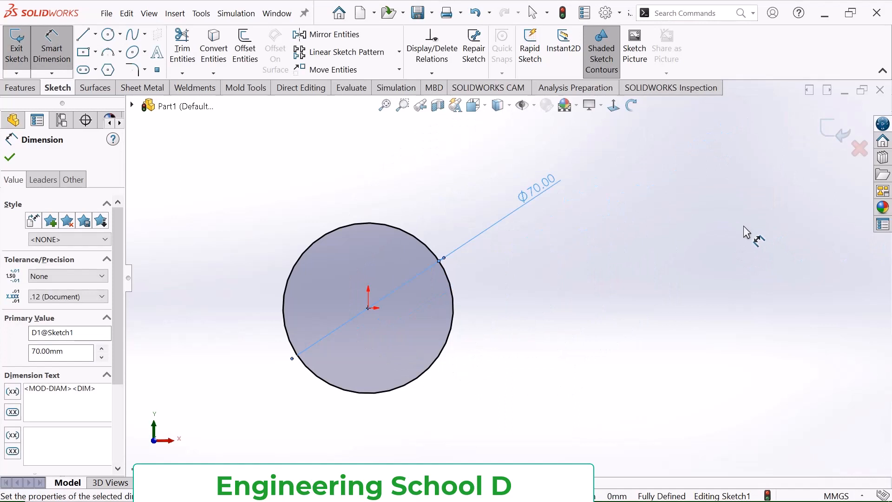
pyautogui.rightClick(560, 243)
pyautogui.click(615, 294)
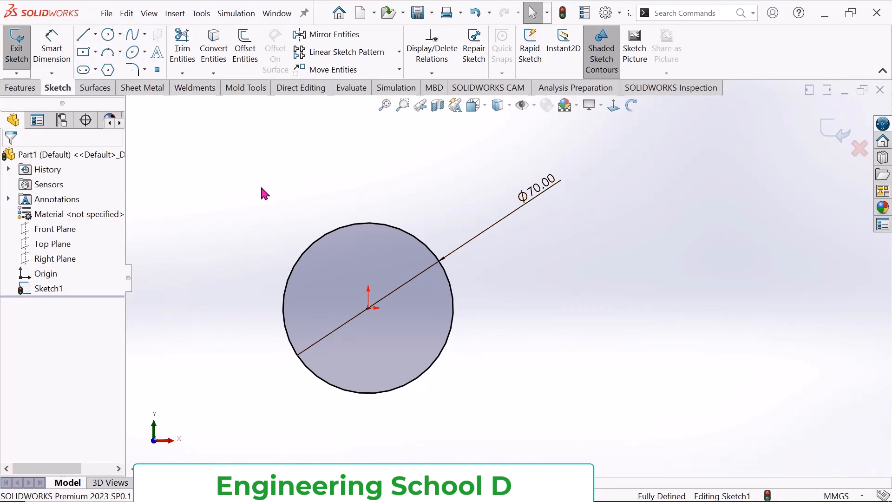
# - Draw a second circle of about 34 mm radius, centred about 96 mm to the right of the origin on the same horizontal level
pyautogui.click(108, 34)
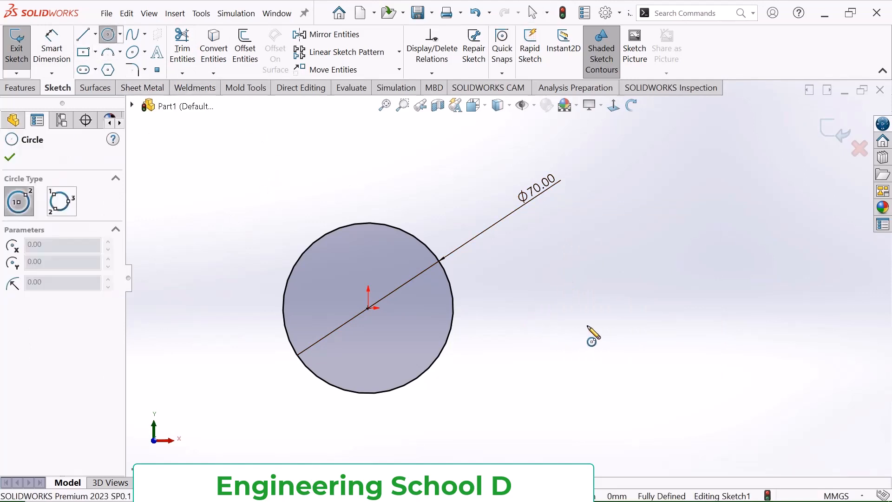
pyautogui.click(603, 308)
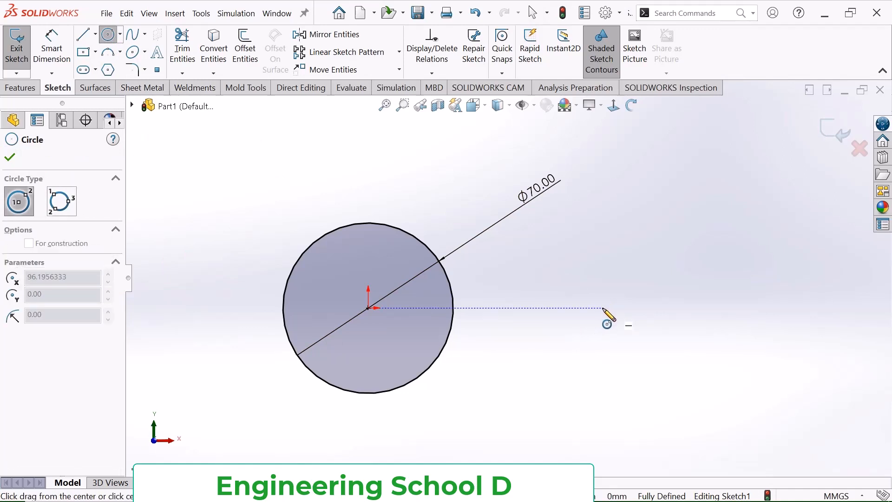
pyautogui.click(652, 242)
pyautogui.rightClick(652, 243)
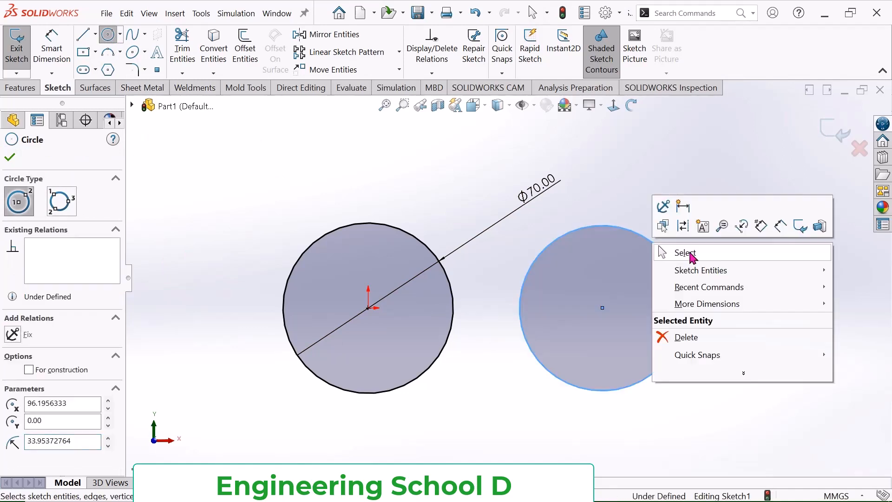
pyautogui.click(685, 253)
# - Dimension the second circle with a diameter of 40 mm
pyautogui.click(52, 56)
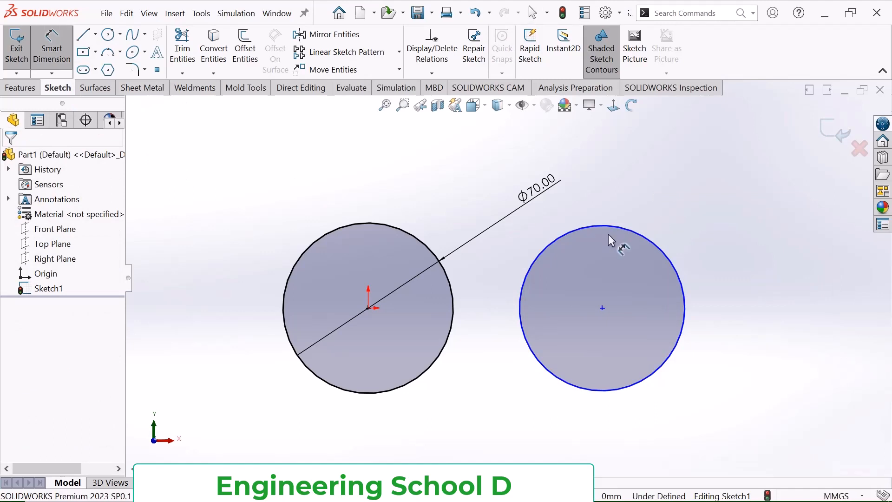
pyautogui.click(650, 242)
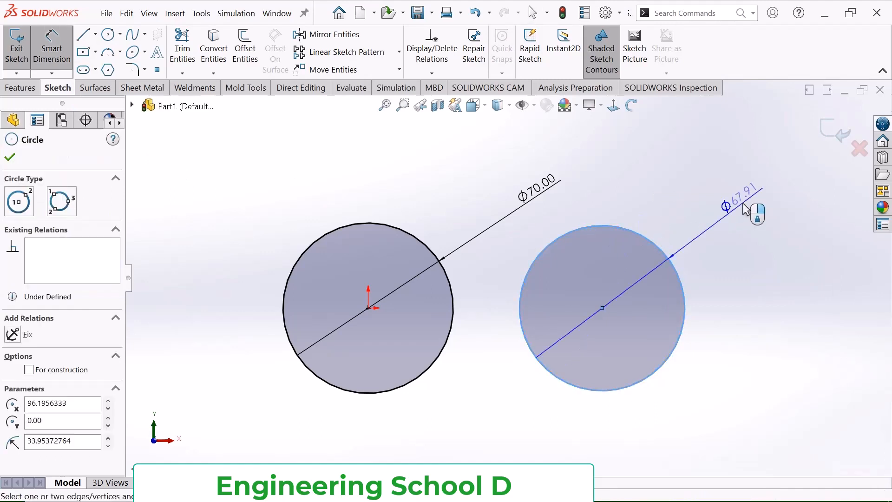
pyautogui.click(745, 209)
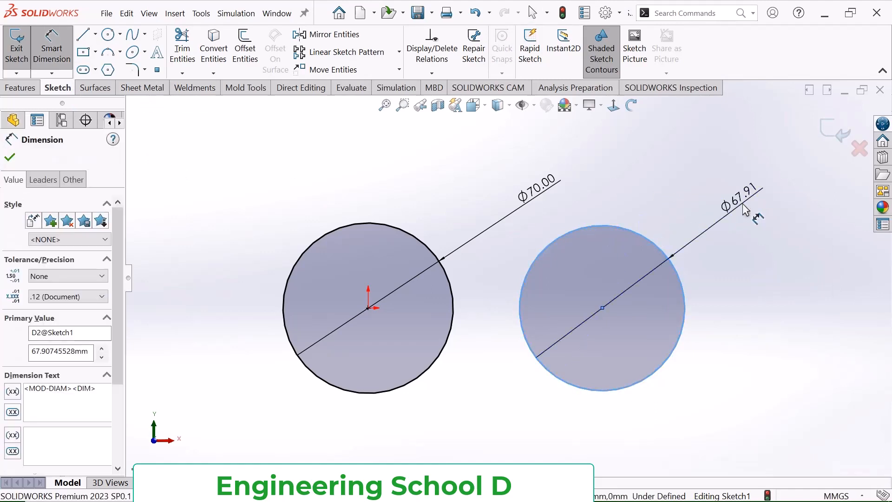
pyautogui.write('40')
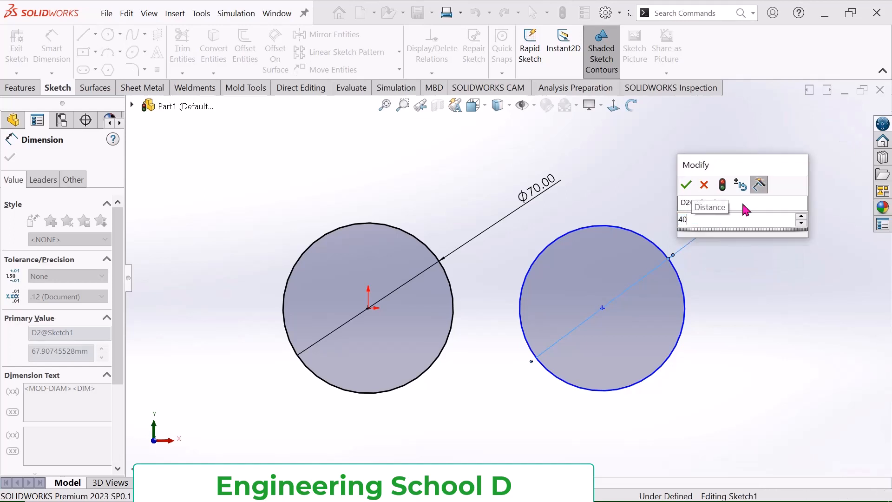
pyautogui.press('Return')
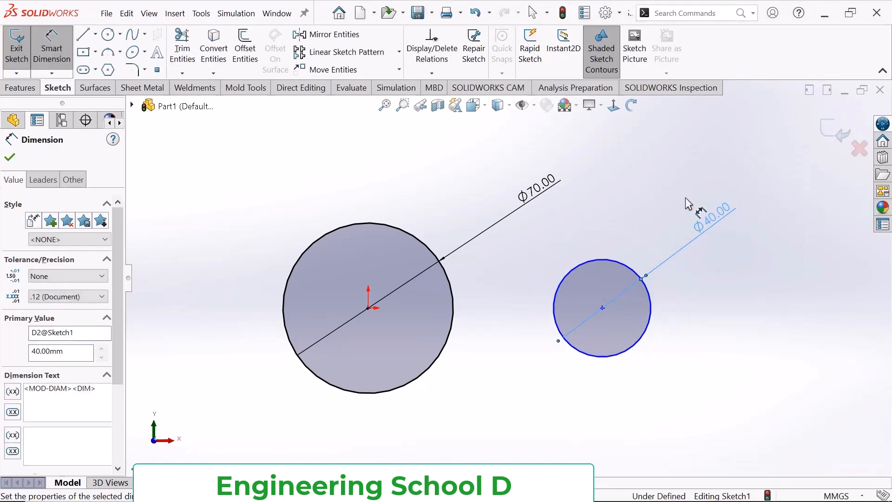
pyautogui.rightClick(420, 216)
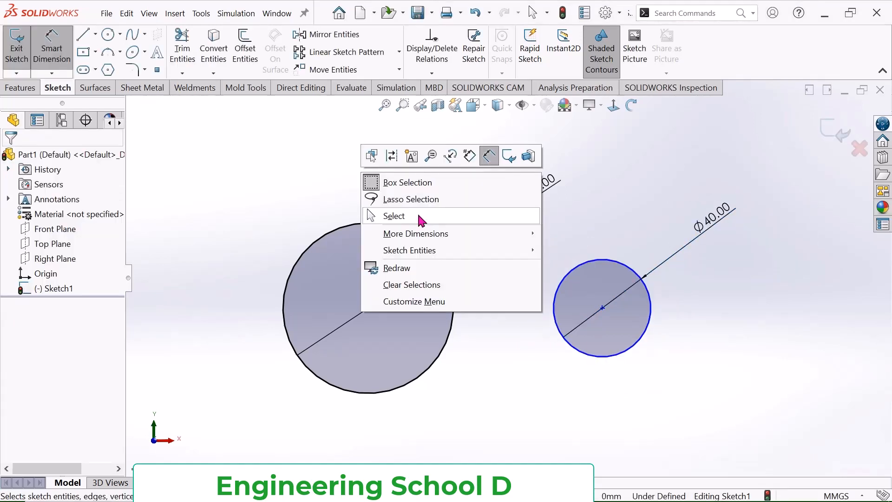
pyautogui.click(392, 217)
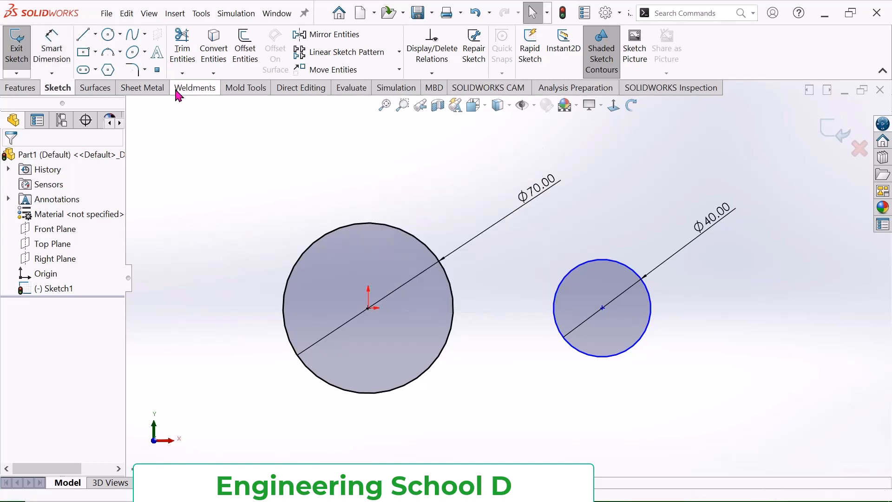
# - Draw a slightly sloping line about 128 mm long above both circles, descending towards the smaller one
pyautogui.click(82, 34)
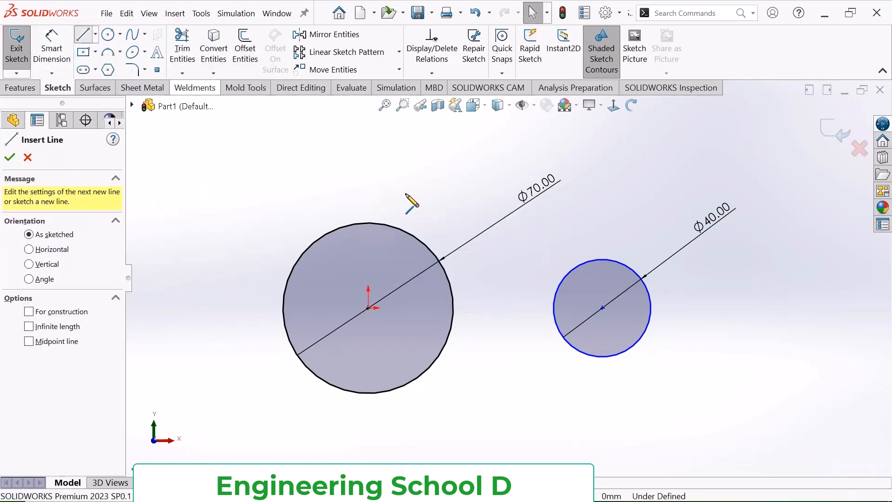
pyautogui.click(347, 202)
pyautogui.click(657, 233)
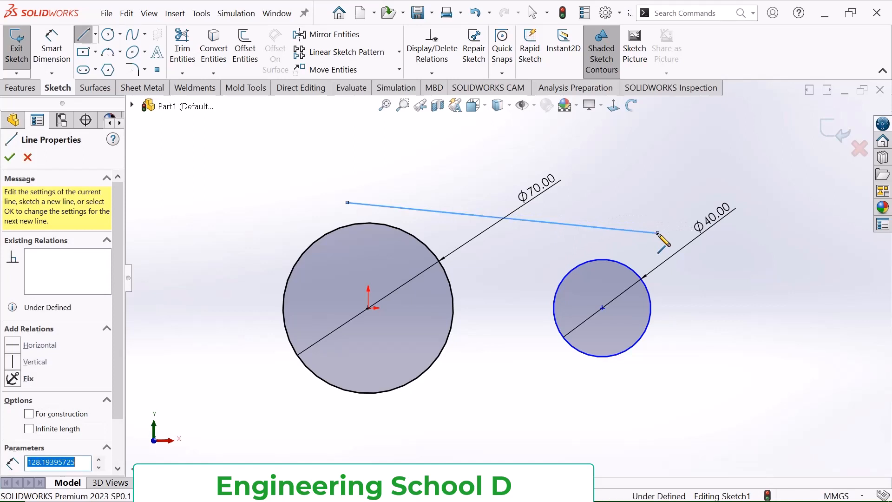
pyautogui.rightClick(682, 247)
pyautogui.click(684, 246)
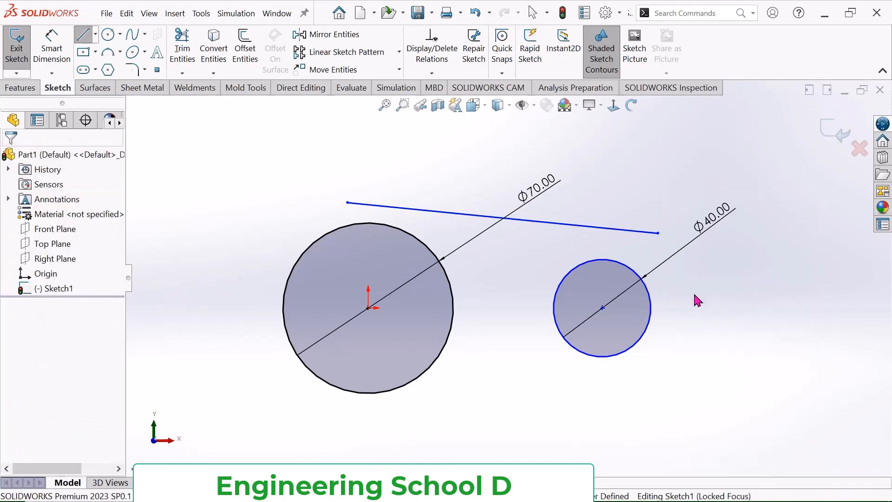
# - Draw a horizontal line about 146 mm long below both circles
pyautogui.press('f')
pyautogui.click(85, 37)
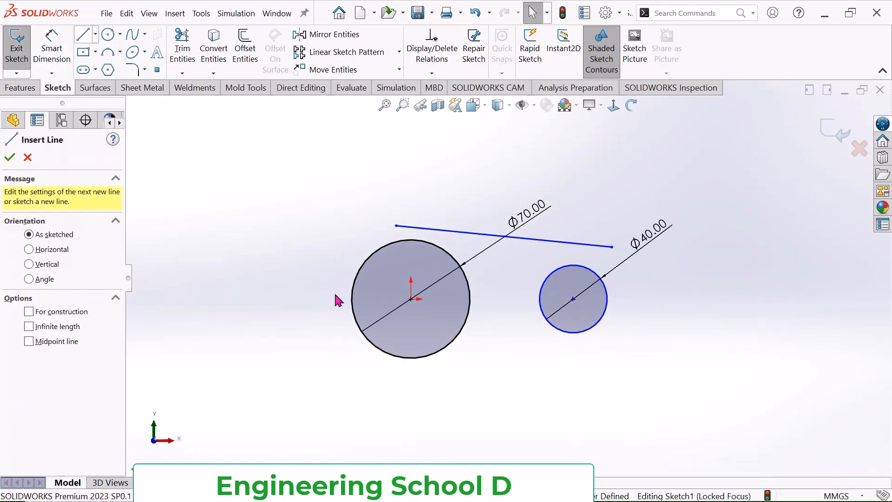
pyautogui.click(378, 383)
pyautogui.click(626, 382)
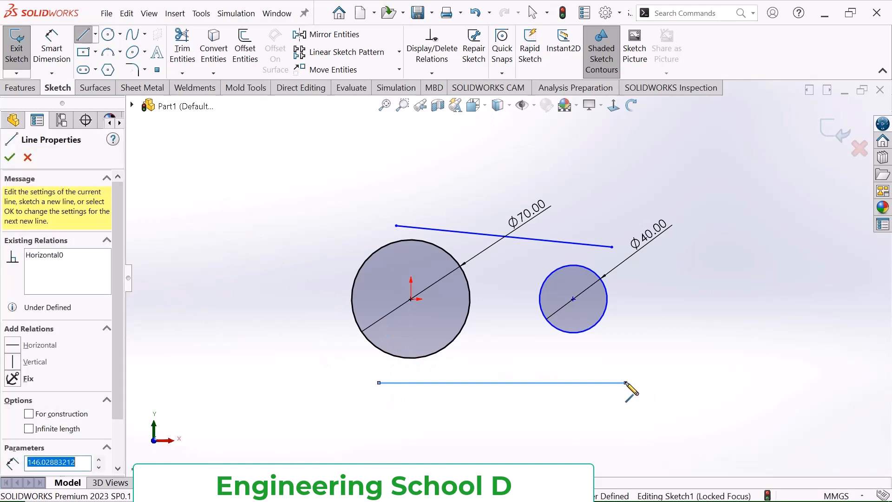
pyautogui.rightClick(657, 397)
pyautogui.click(672, 345)
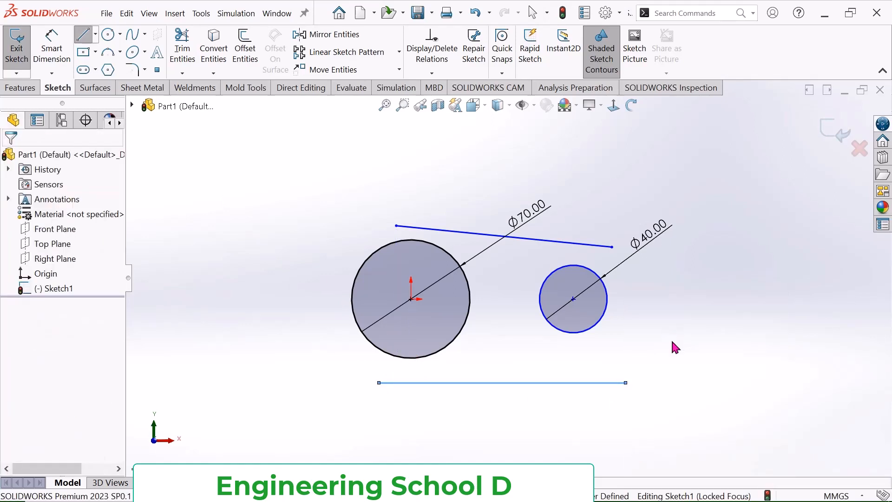
# - Add a tangent relation between the 40 mm circle and the horizontal line below it
pyautogui.click(594, 330)
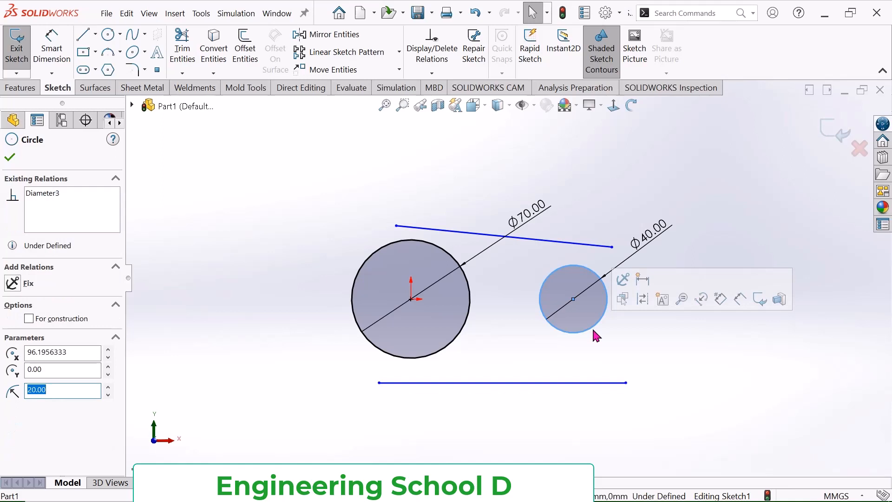
pyautogui.keyDown('ctrl'); pyautogui.click(614, 385); pyautogui.keyUp('ctrl')
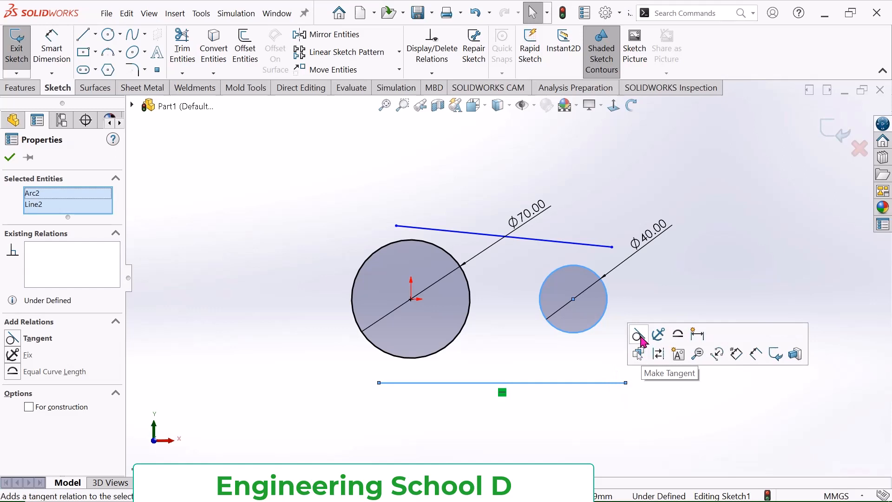
pyautogui.click(638, 334)
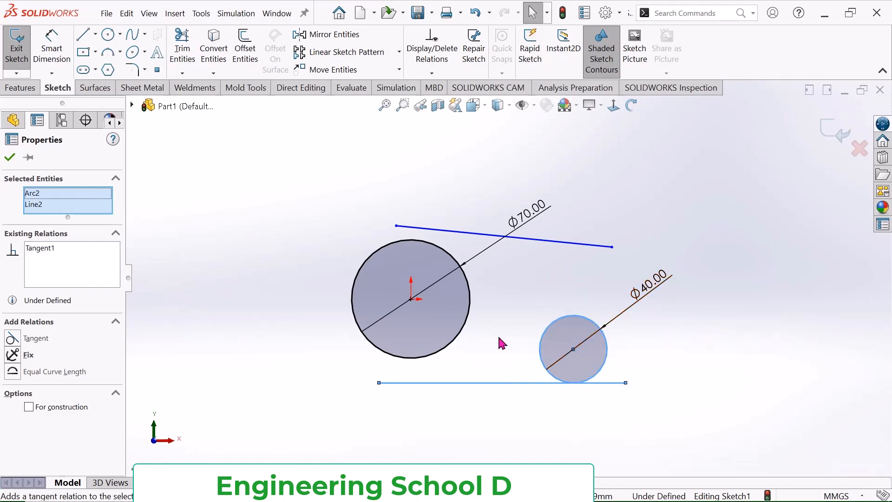
pyautogui.scroll(-1, 491, 363)
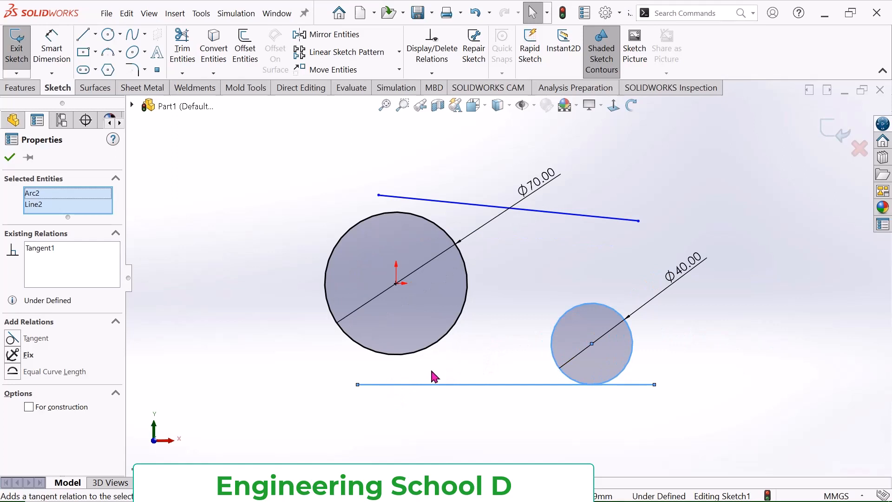
# - Add a tangent relation between the 70 mm circle and the horizontal line below it
pyautogui.rightClick(56, 205)
pyautogui.click(101, 213)
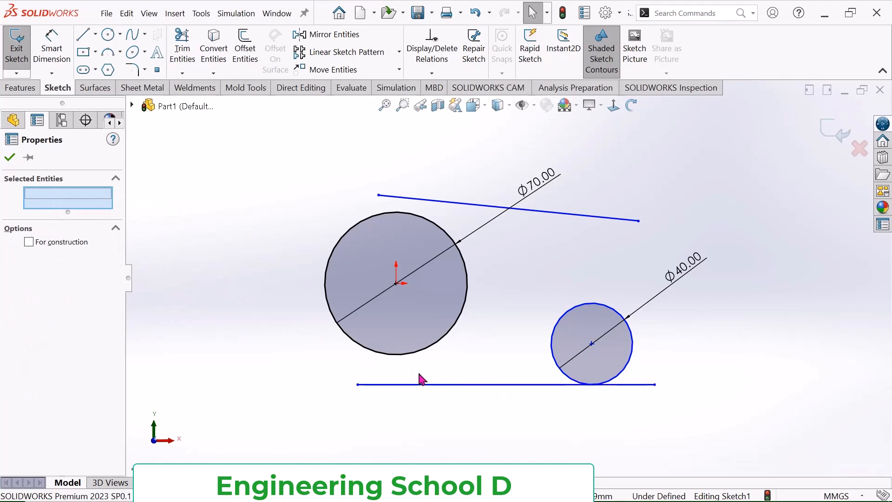
pyautogui.click(403, 384)
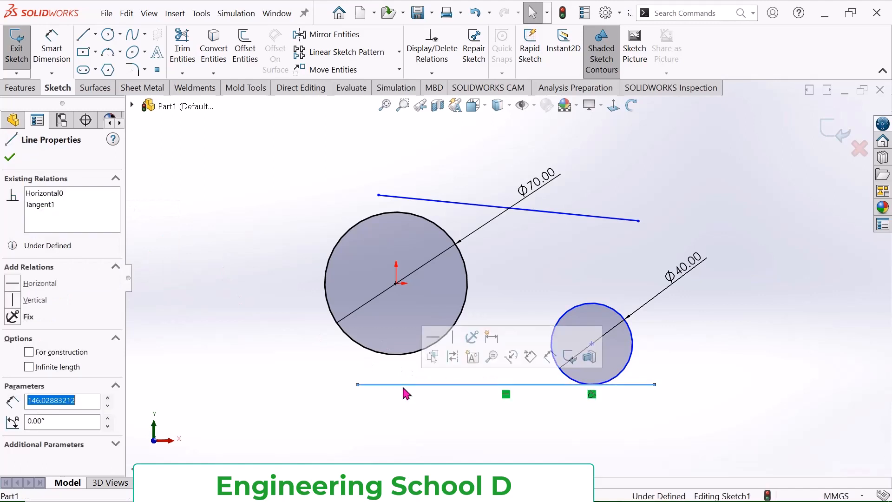
pyautogui.keyDown('ctrl'); pyautogui.click(404, 356); pyautogui.keyUp('ctrl')
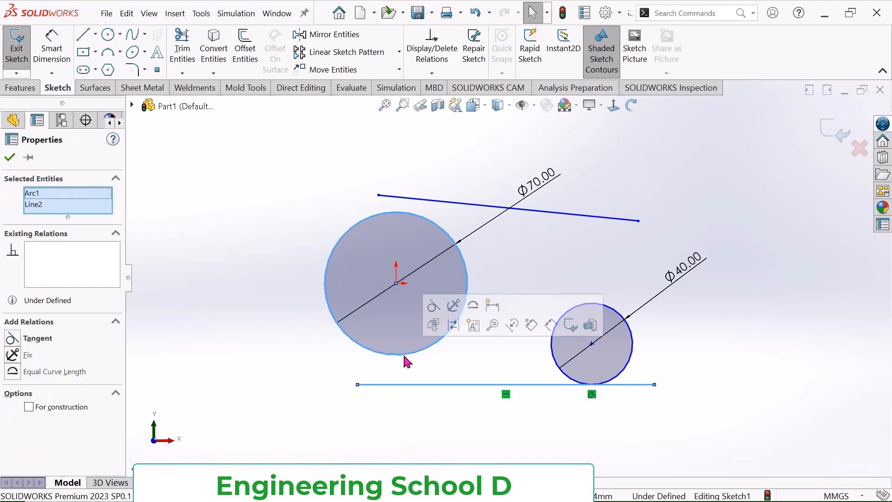
pyautogui.click(435, 310)
pyautogui.click(261, 215)
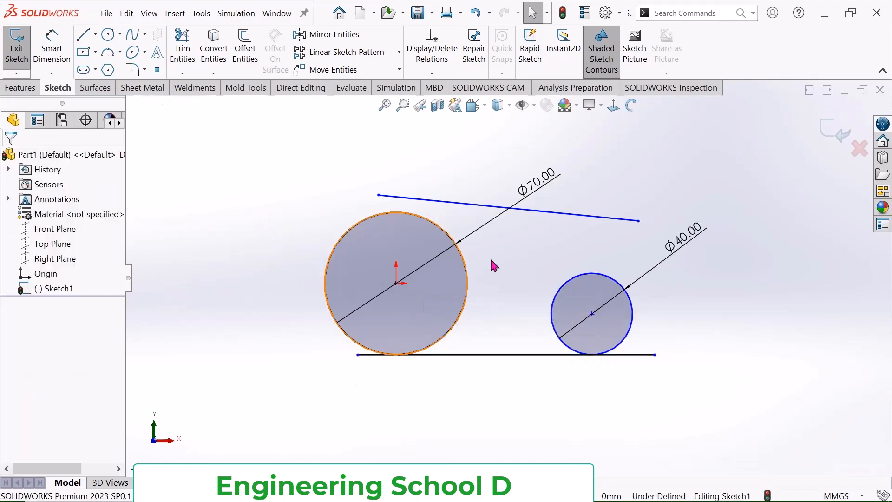
# - Make the sloping upper line tangent to the 70 mm circle and clear the selection
pyautogui.scroll(-2, 625, 260)
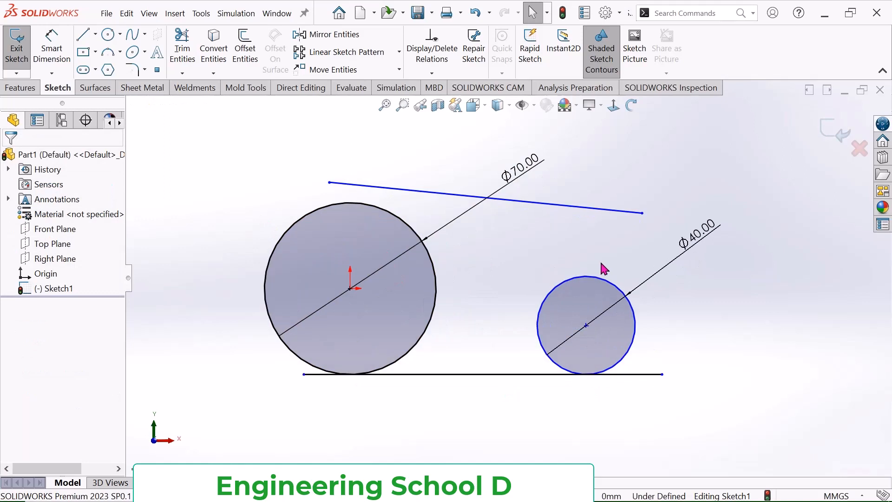
pyautogui.click(473, 201)
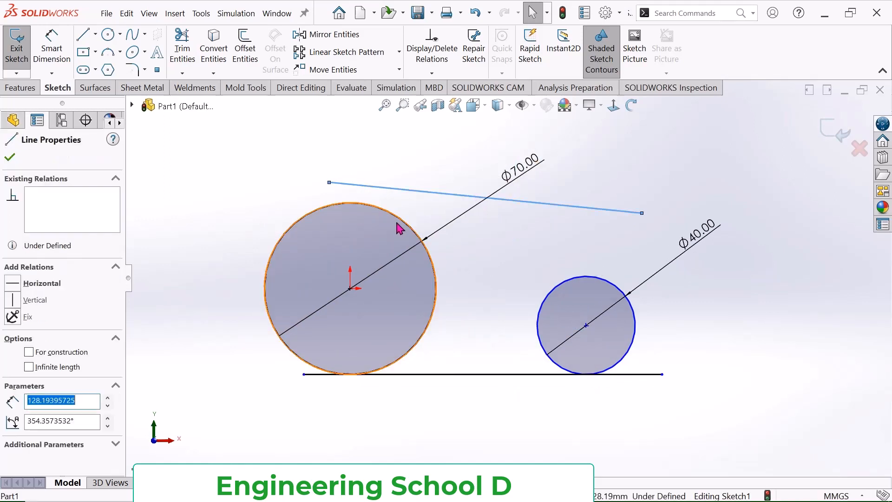
pyautogui.keyDown('ctrl'); pyautogui.click(379, 208); pyautogui.keyUp('ctrl')
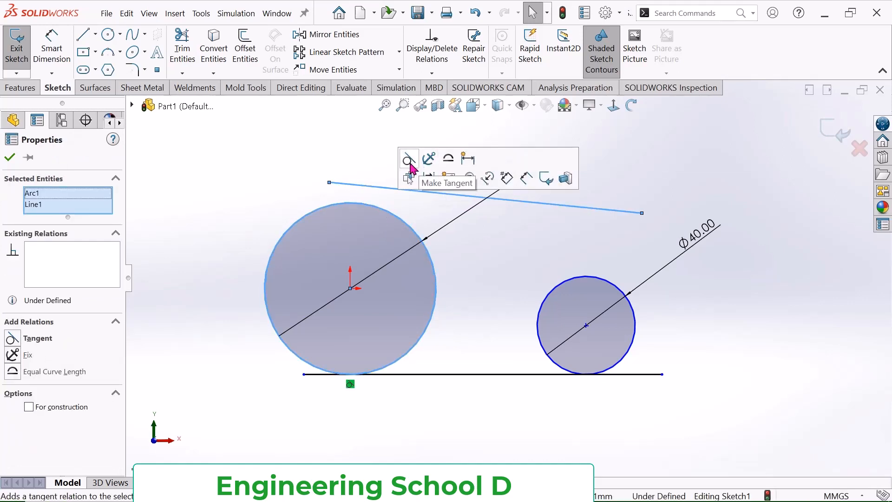
pyautogui.click(411, 164)
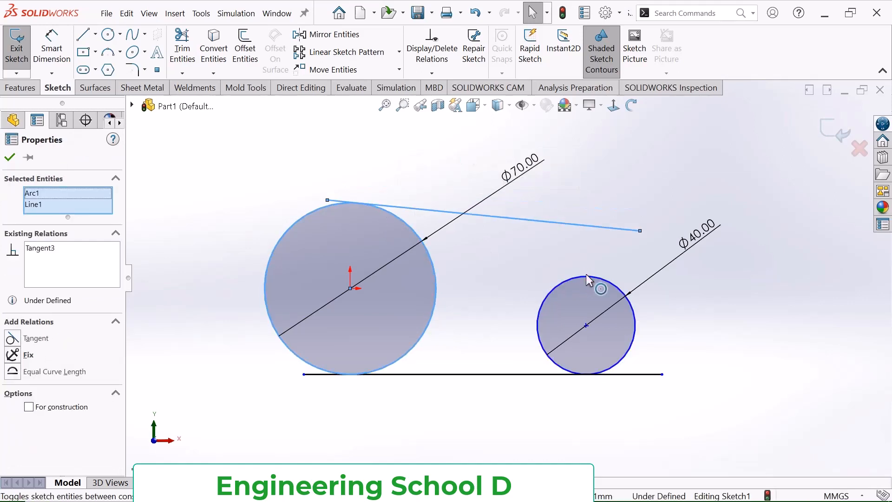
pyautogui.rightClick(49, 205)
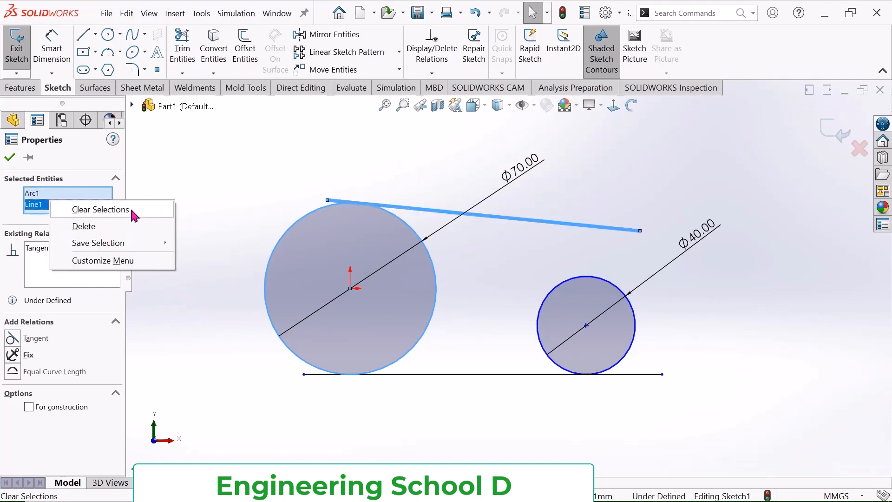
pyautogui.click(132, 211)
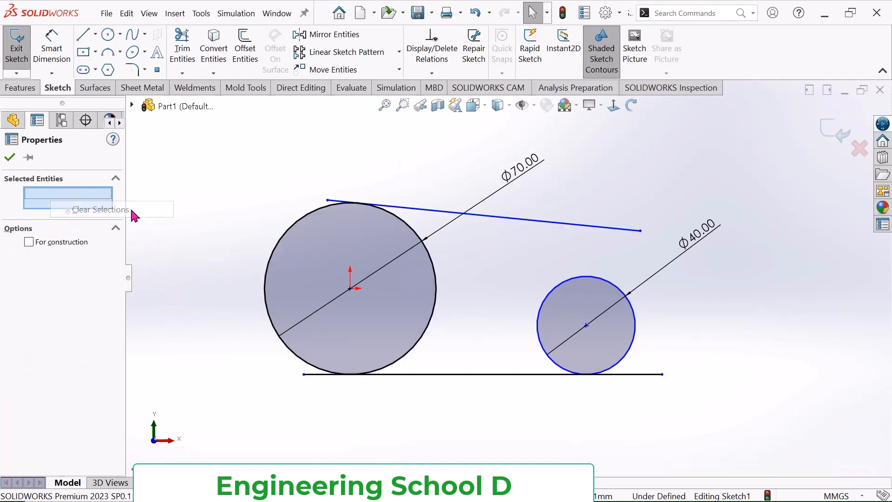
# - Make the sloping upper line tangent to the 40 mm circle
pyautogui.click(596, 278)
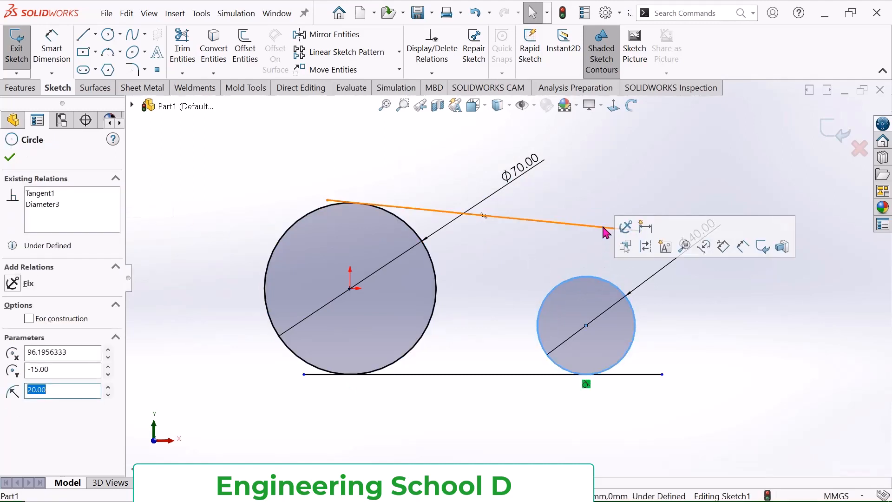
pyautogui.keyDown('ctrl'); pyautogui.click(603, 225); pyautogui.keyUp('ctrl')
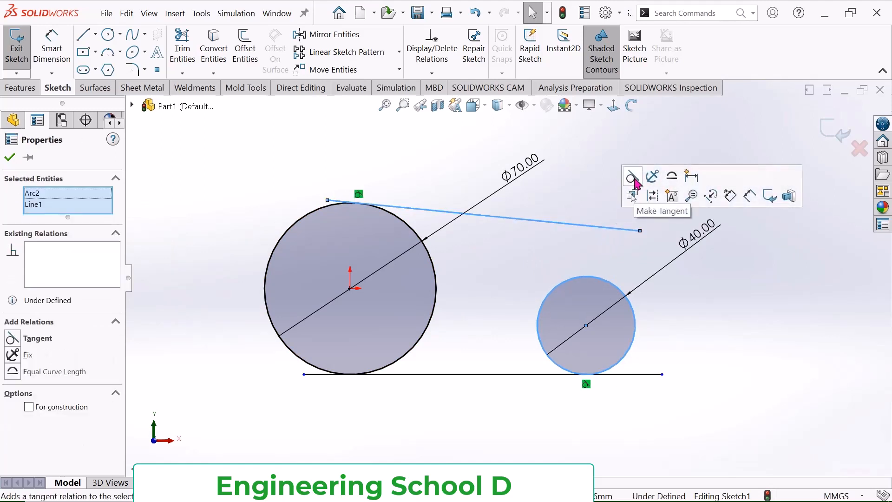
pyautogui.click(635, 180)
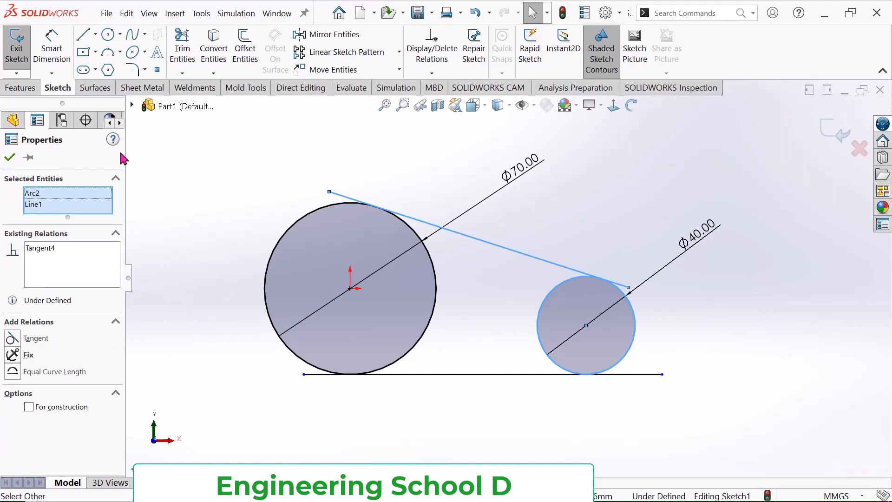
pyautogui.click(9, 159)
# - Trim the overhanging ends of the sloping and horizontal lines back to their tangent points on both circles
pyautogui.scroll(-2, 363, 220)
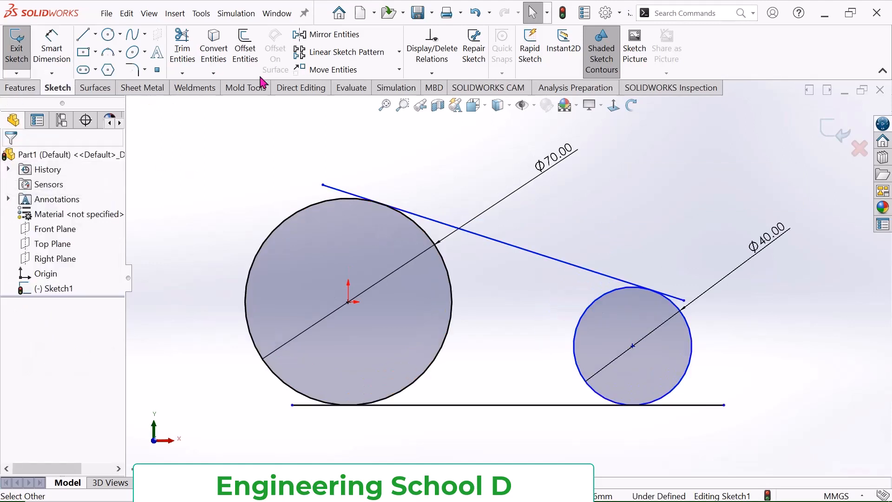
pyautogui.click(182, 50)
pyautogui.scroll(-3, 298, 165)
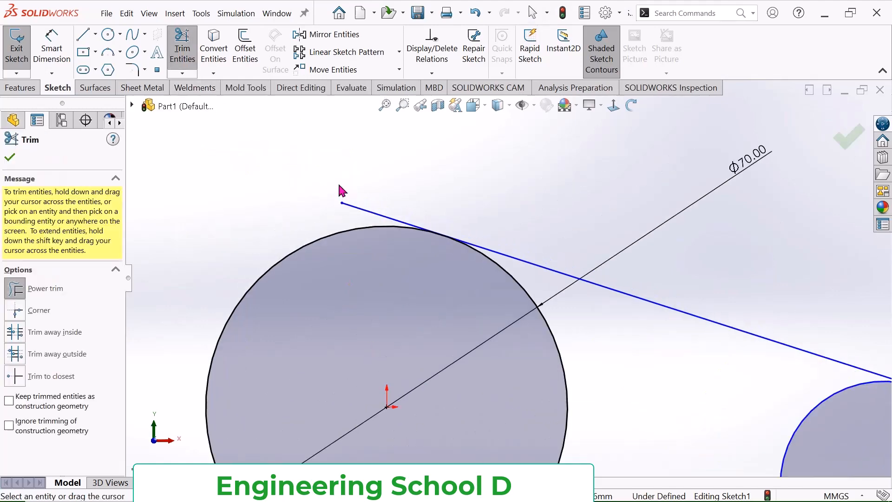
pyautogui.click(383, 214)
pyautogui.scroll(5, 762, 358)
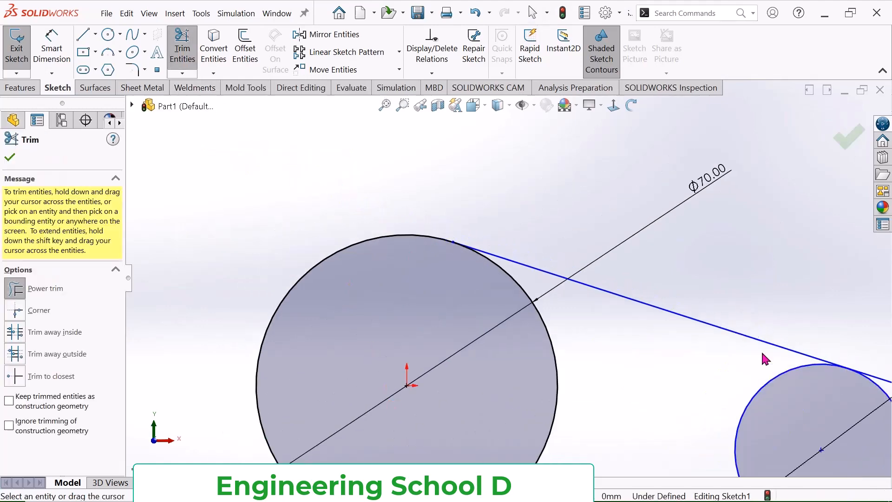
pyautogui.scroll(-2, 707, 363)
pyautogui.moveTo(675, 367); pyautogui.dragTo(591, 438)
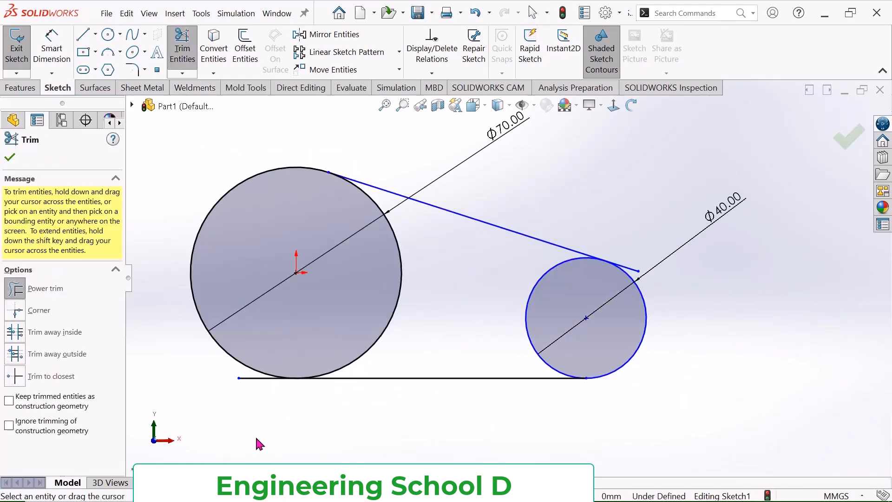
pyautogui.scroll(-5, 259, 405)
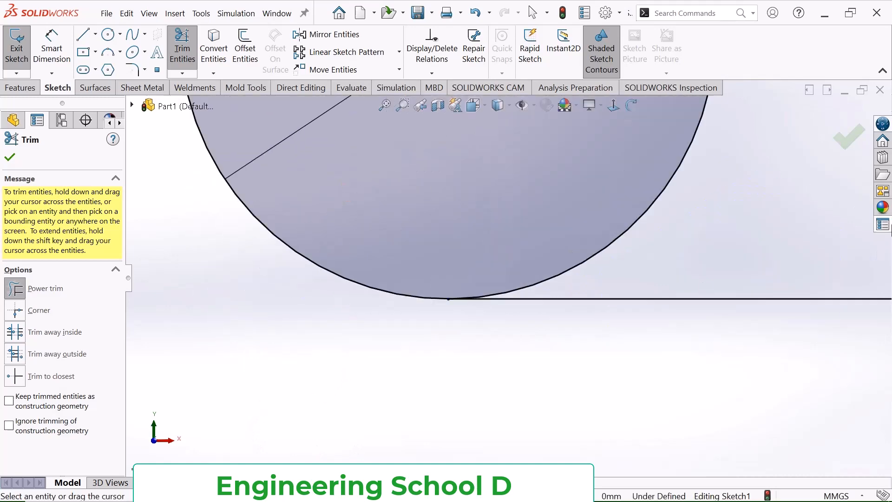
pyautogui.scroll(5, 753, 153)
pyautogui.scroll(-3, 692, 160)
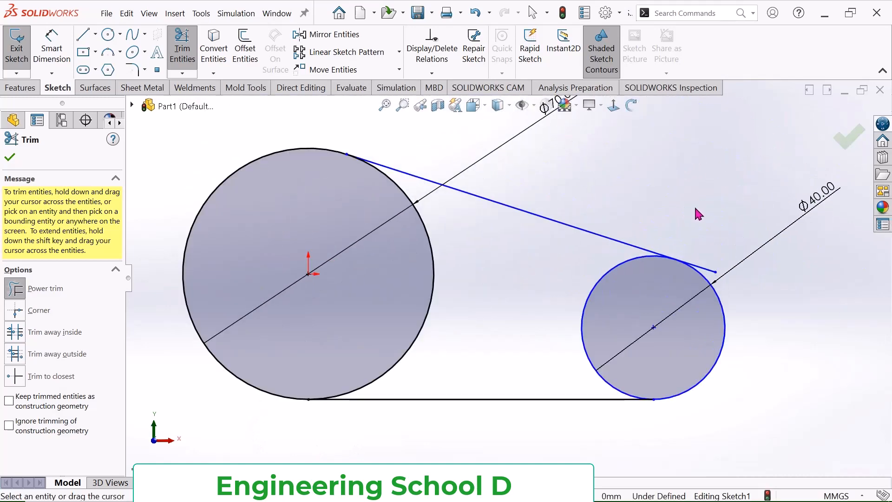
pyautogui.scroll(-5, 695, 209)
pyautogui.moveTo(640, 413); pyautogui.dragTo(603, 330)
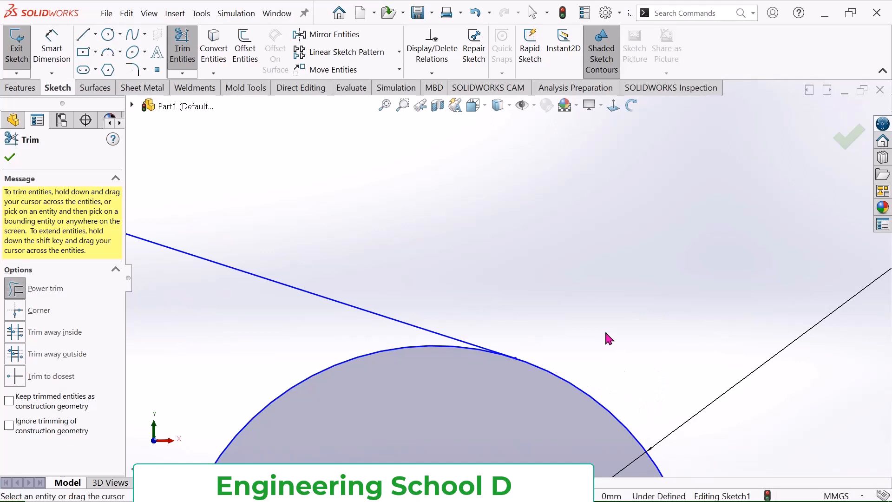
# - Trim the inner arcs of both circles so that a single closed cam outline remains
pyautogui.scroll(5, 369, 292)
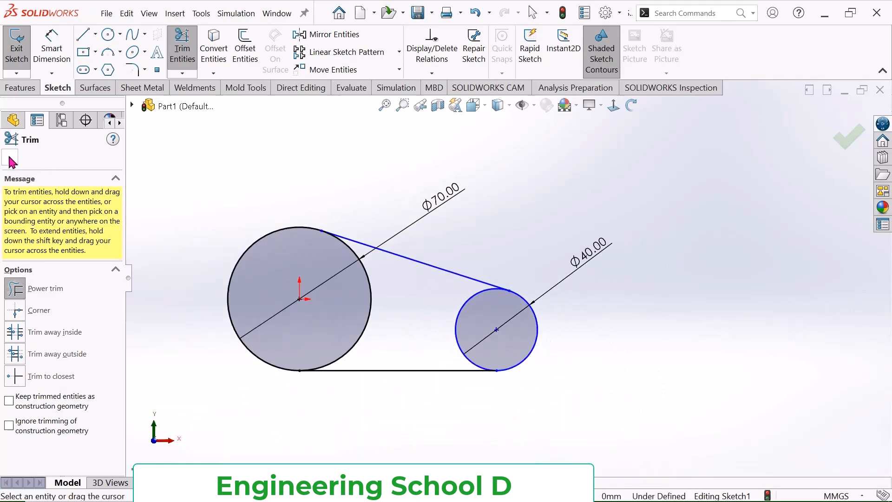
pyautogui.moveTo(363, 315)
pyautogui.mouseDown()
pyautogui.moveTo(461, 308)
pyautogui.moveTo(355, 289)
pyautogui.mouseUp()
pyautogui.click(10, 159)
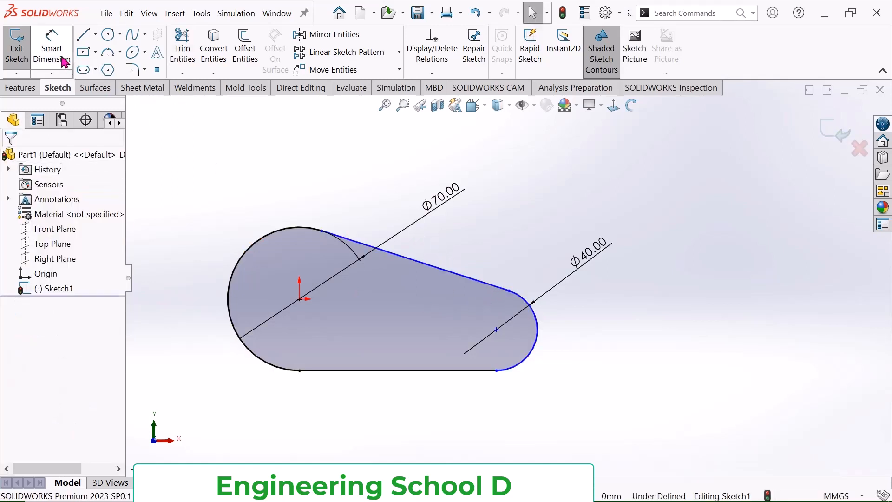
# - Dimension the sloping tangent line with a length of 30 mm
pyautogui.click(52, 47)
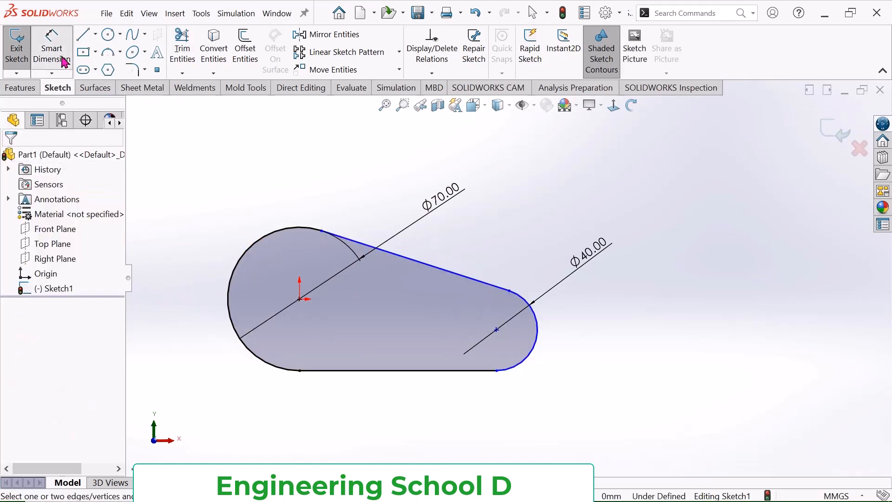
pyautogui.click(422, 261)
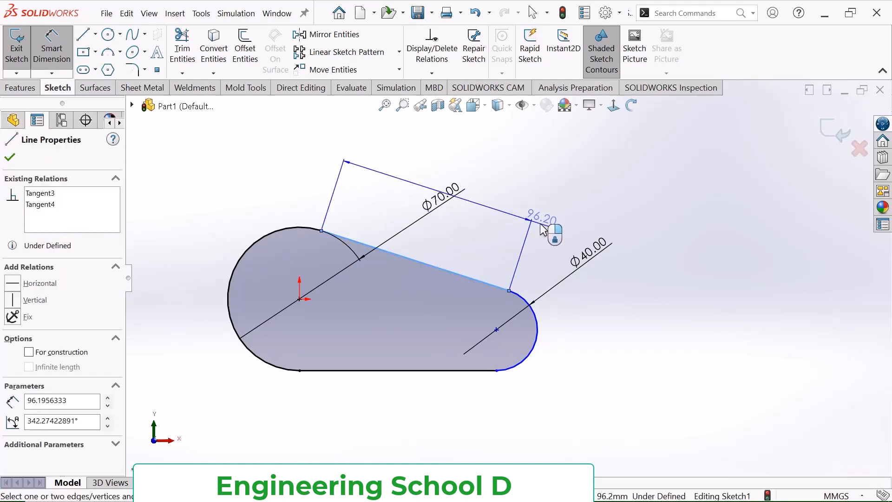
pyautogui.click(544, 220)
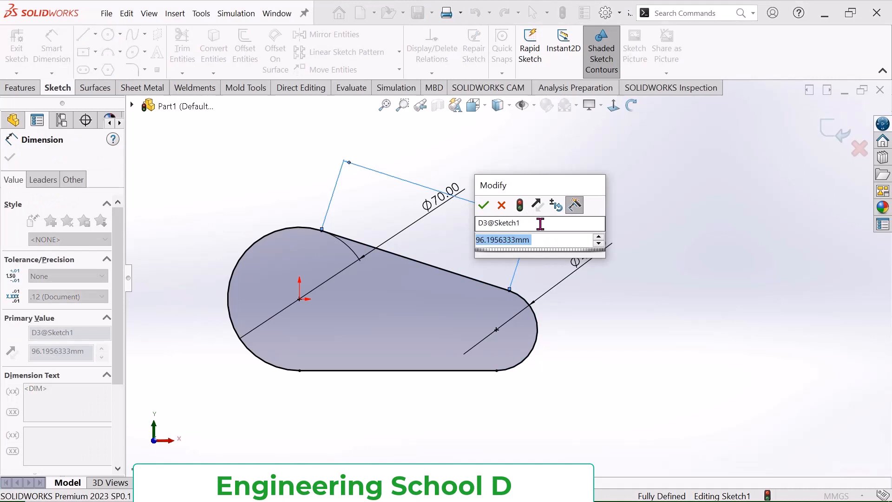
pyautogui.press('BackSpace')
pyautogui.write('30')
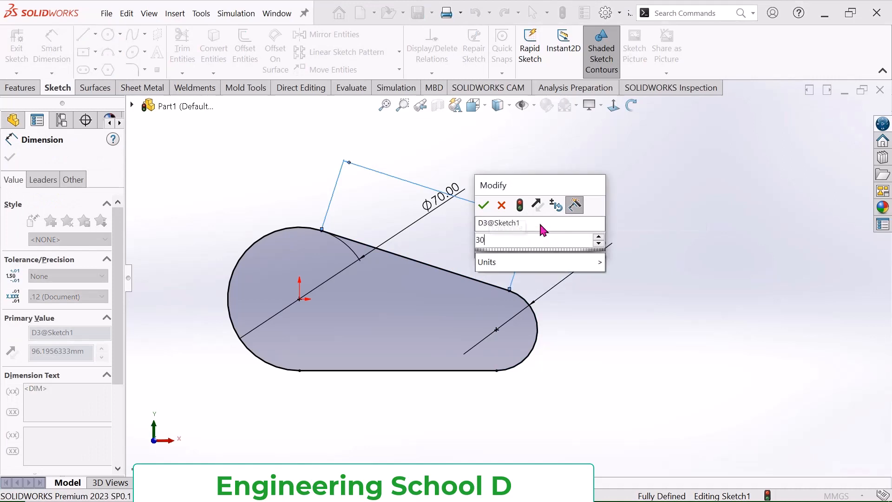
pyautogui.press('Return')
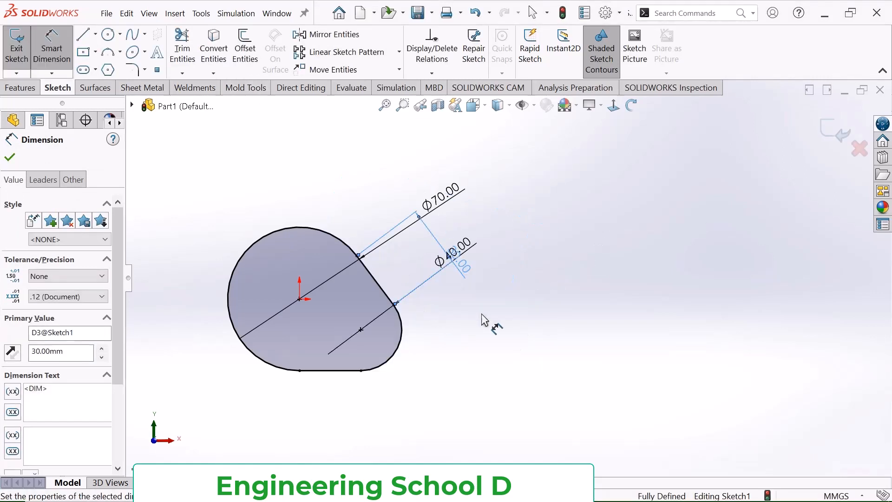
pyautogui.scroll(-2, 366, 335)
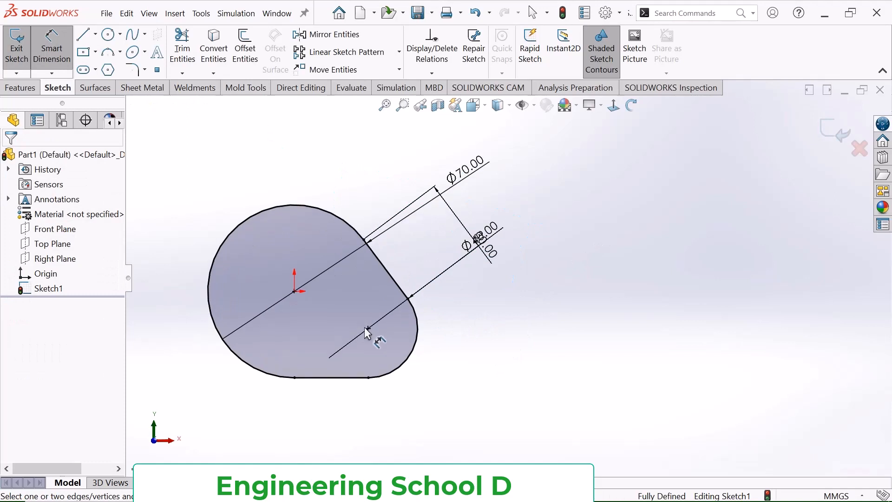
pyautogui.rightClick(292, 167)
pyautogui.click(341, 204)
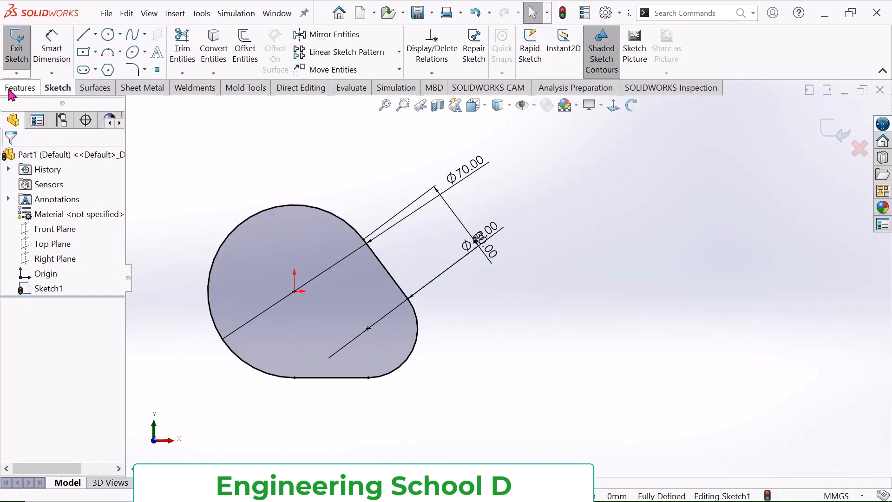
# - Extrude the cam profile as a boss with a Blind depth of 20 mm
pyautogui.click(18, 88)
pyautogui.click(28, 64)
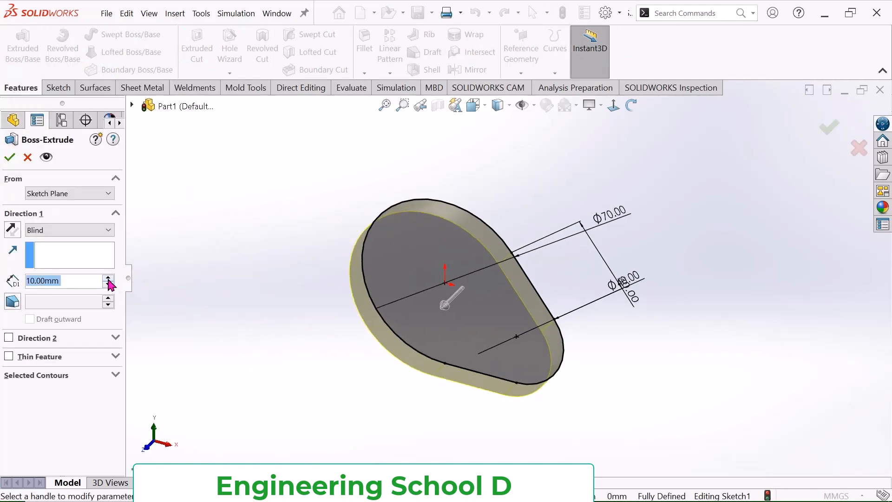
pyautogui.click(45, 231)
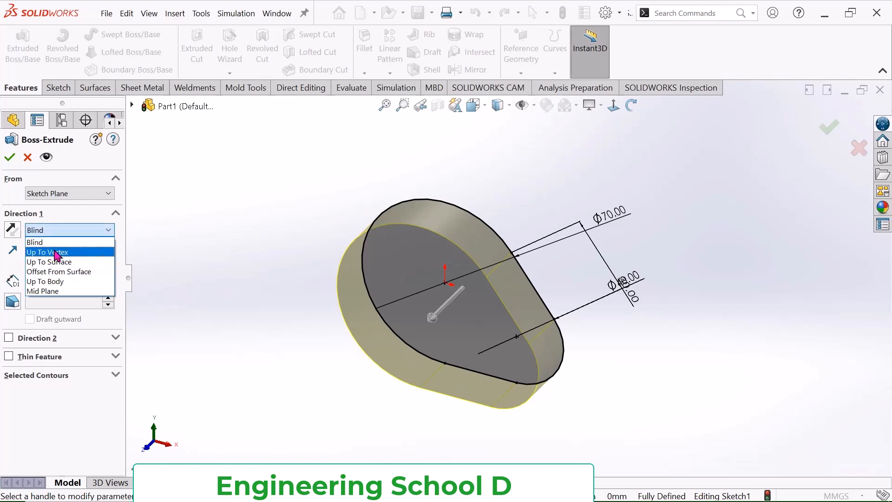
pyautogui.click(53, 243)
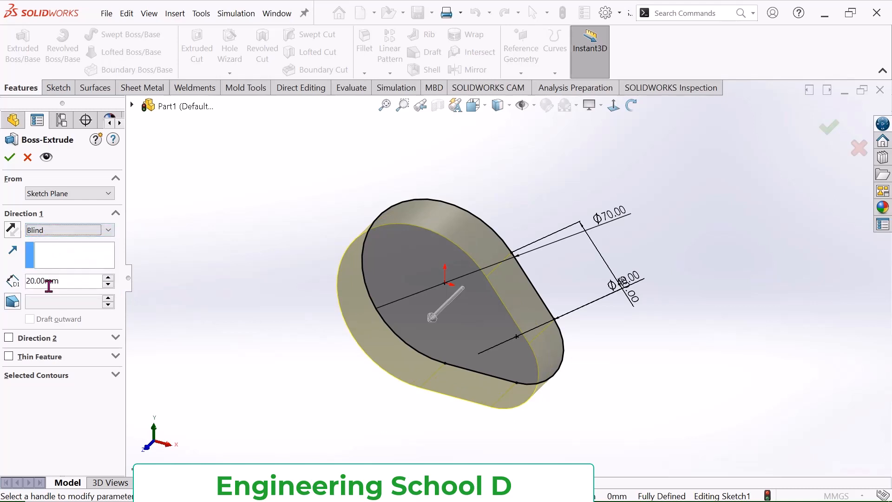
pyautogui.click(11, 158)
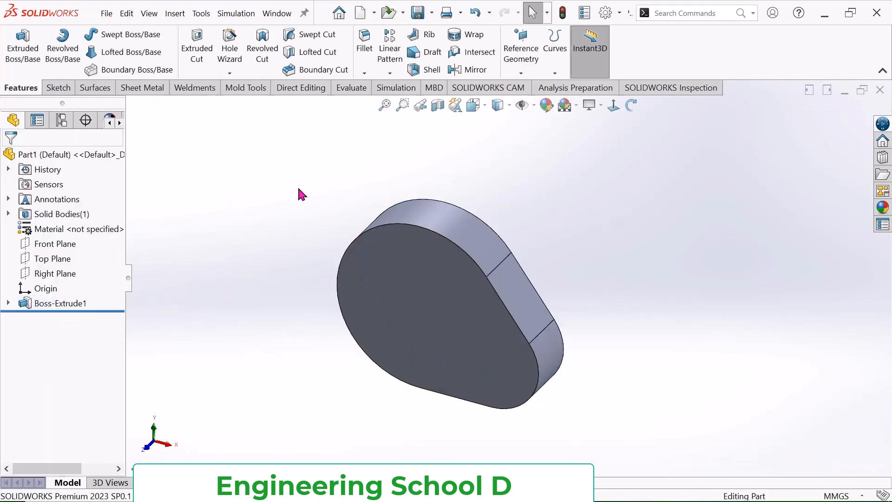
# - Sketch a circle about 22 mm in diameter, centred on the origin, on the cam's front face
pyautogui.scroll(2, 469, 274)
pyautogui.click(456, 284)
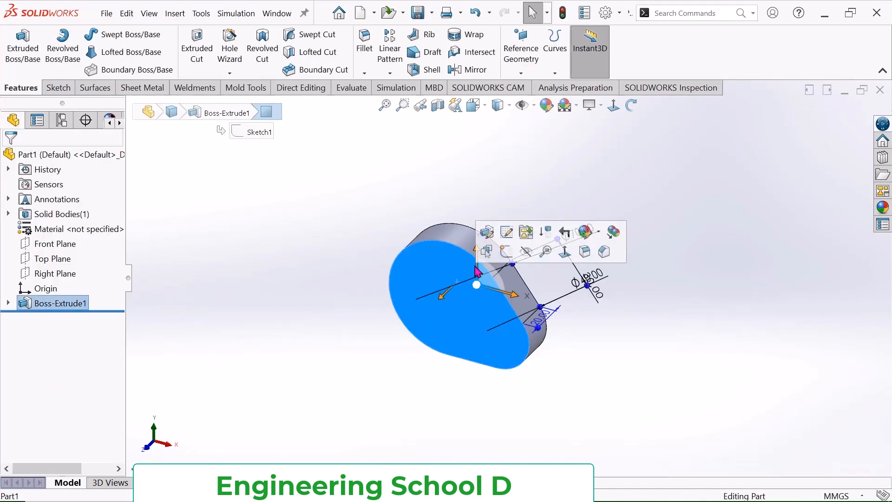
pyautogui.click(504, 253)
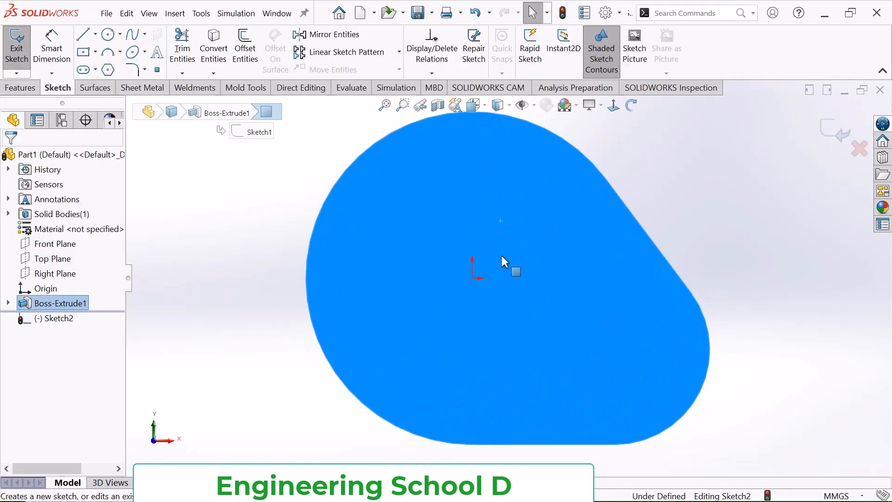
pyautogui.click(109, 36)
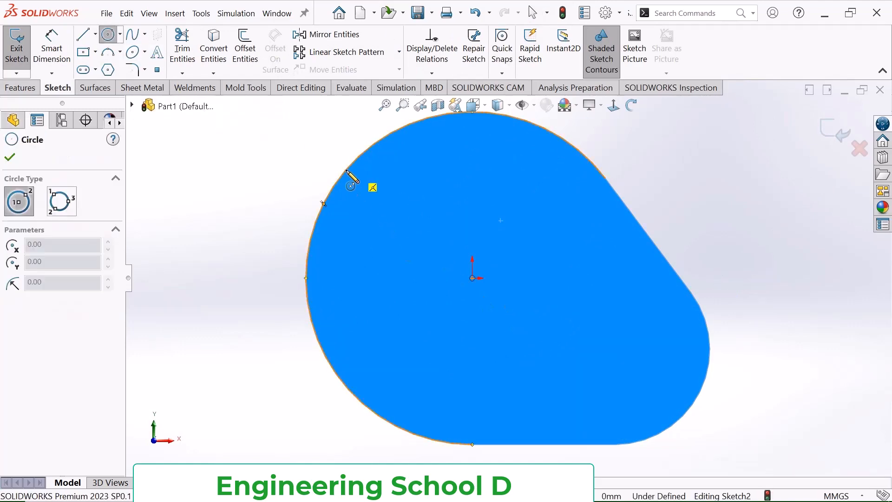
pyautogui.click(472, 278)
pyautogui.click(498, 233)
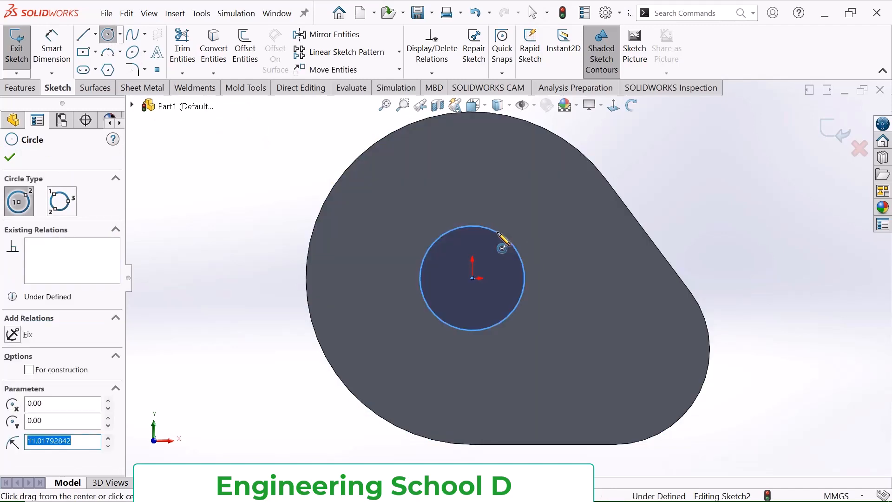
pyautogui.rightClick(498, 233)
pyautogui.click(535, 243)
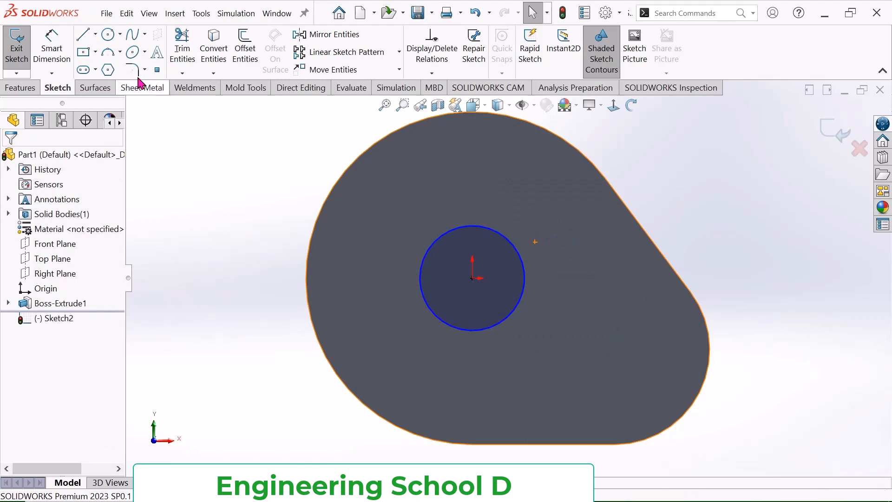
# - Dimension the circle with a diameter of 20 mm
pyautogui.click(51, 48)
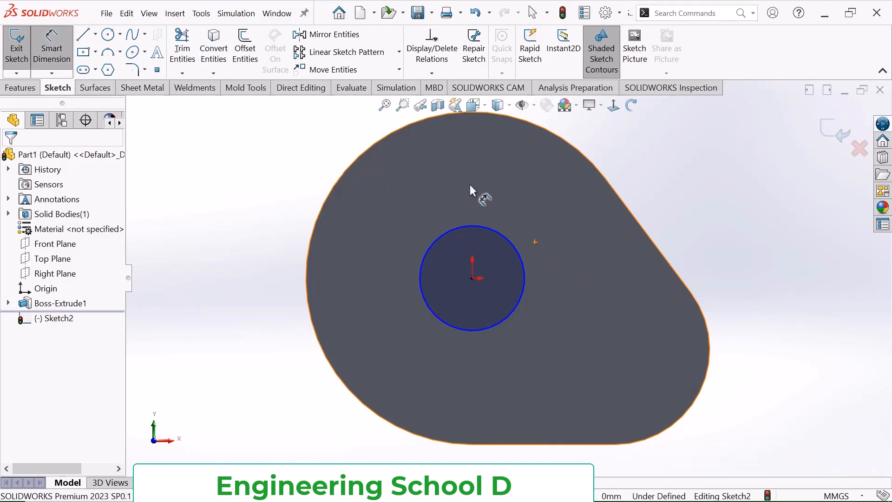
pyautogui.click(497, 230)
pyautogui.click(669, 175)
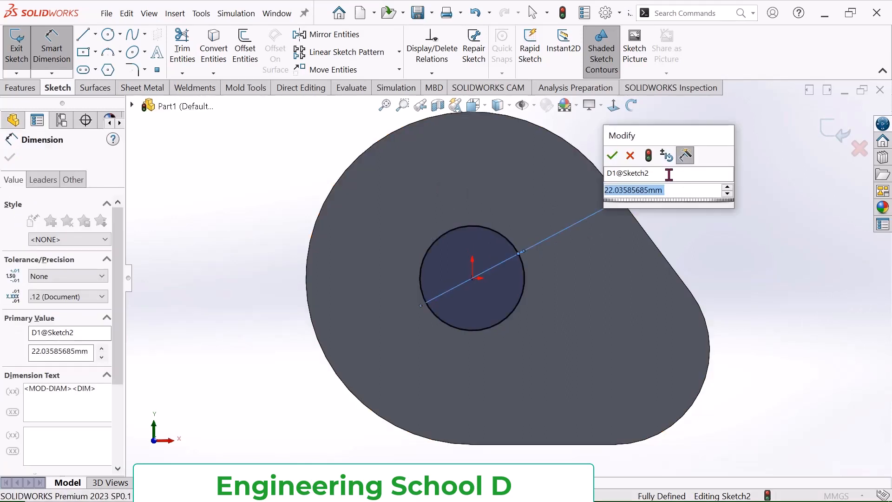
pyautogui.press('BackSpace')
pyautogui.write('20')
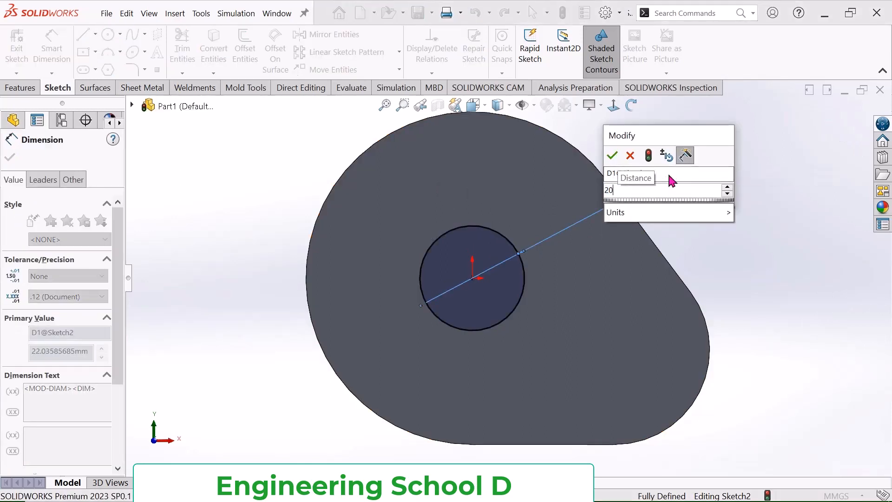
pyautogui.press('Return')
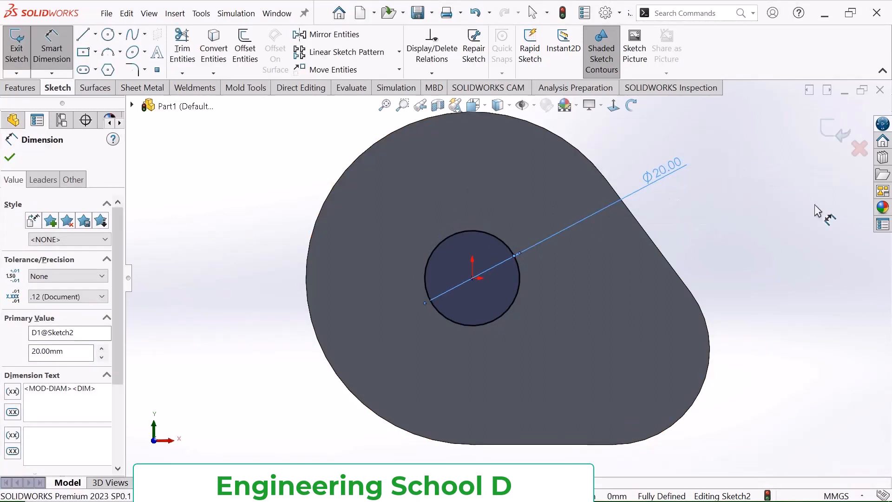
pyautogui.click(814, 205)
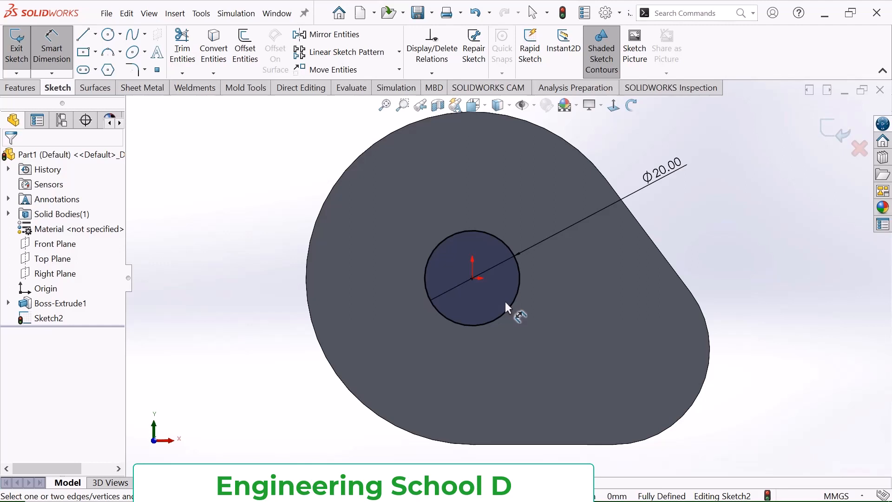
pyautogui.rightClick(238, 178)
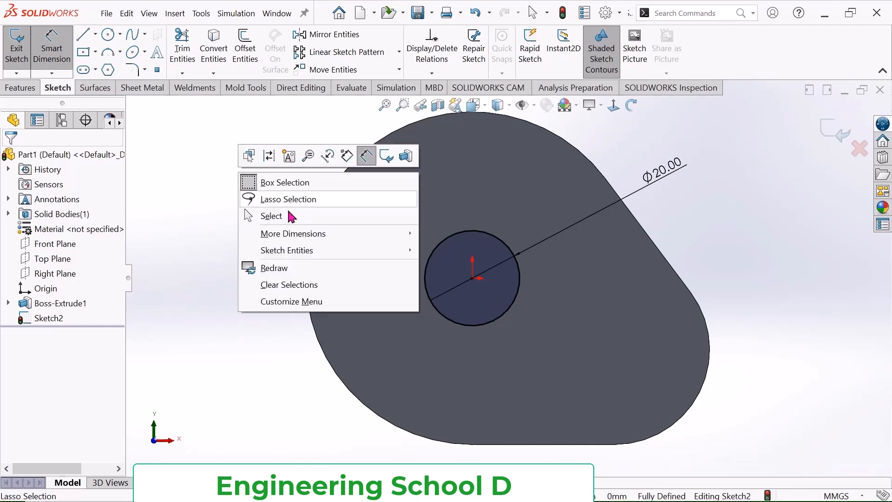
pyautogui.click(292, 215)
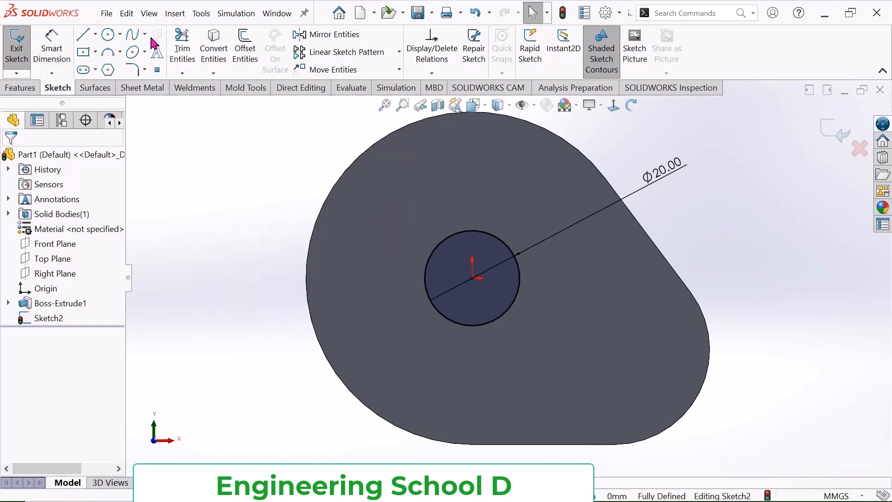
# - Extrude the circle from the cam face as a merged boss with a Blind depth of 100 mm
pyautogui.click(20, 87)
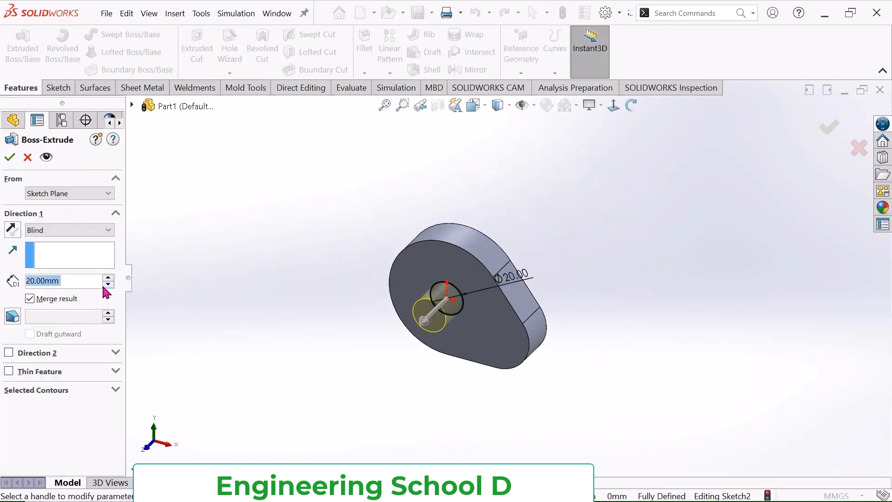
pyautogui.click(109, 278)
pyautogui.click(109, 279)
pyautogui.click(108, 279)
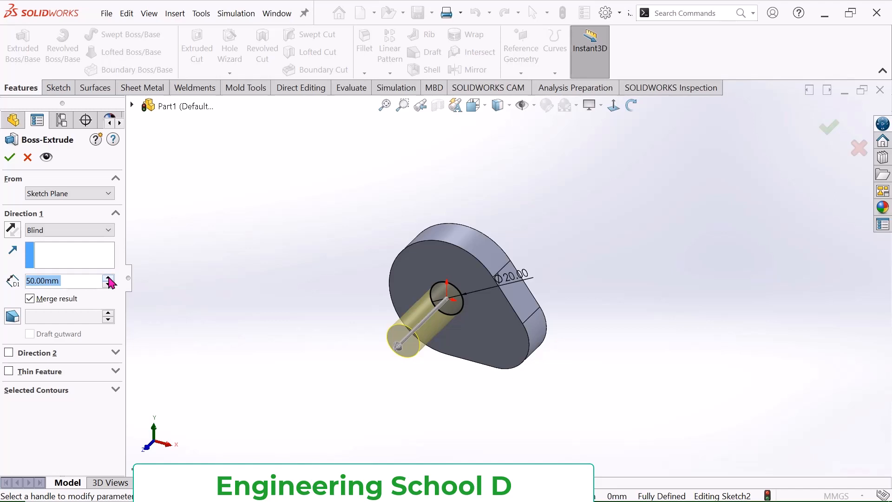
pyautogui.click(631, 105)
pyautogui.moveTo(539, 191); pyautogui.dragTo(563, 211)
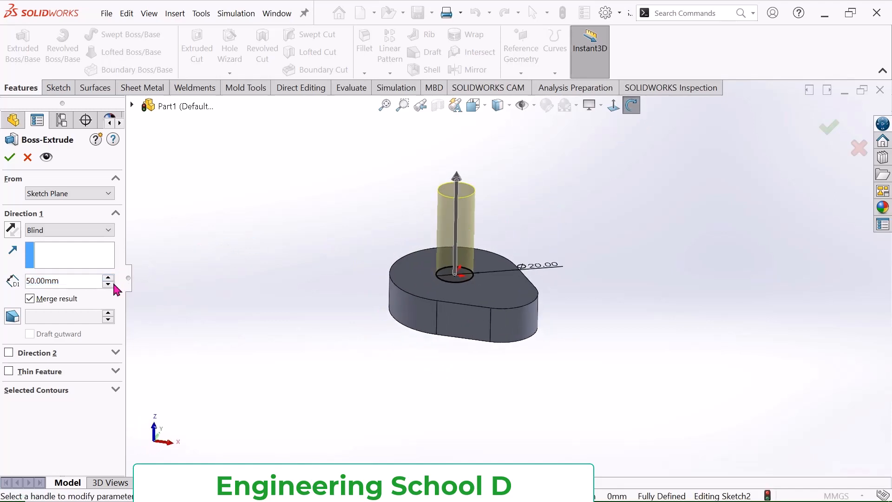
pyautogui.write('100')
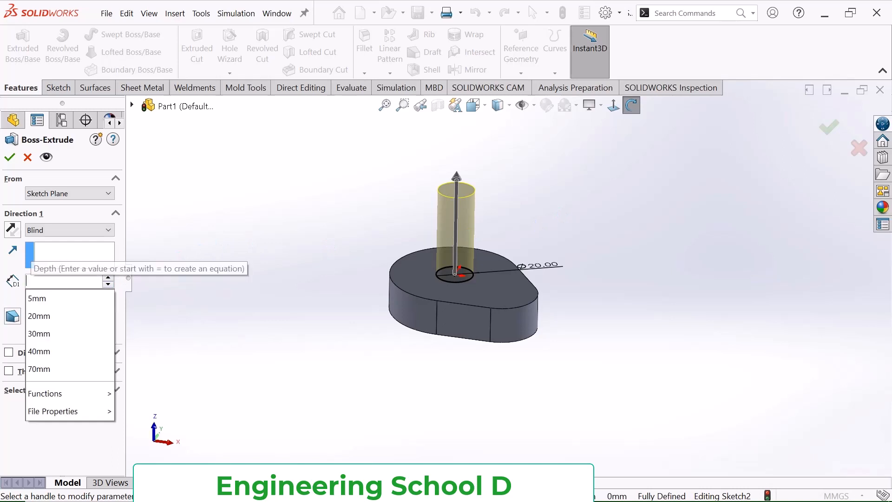
pyautogui.press('Return')
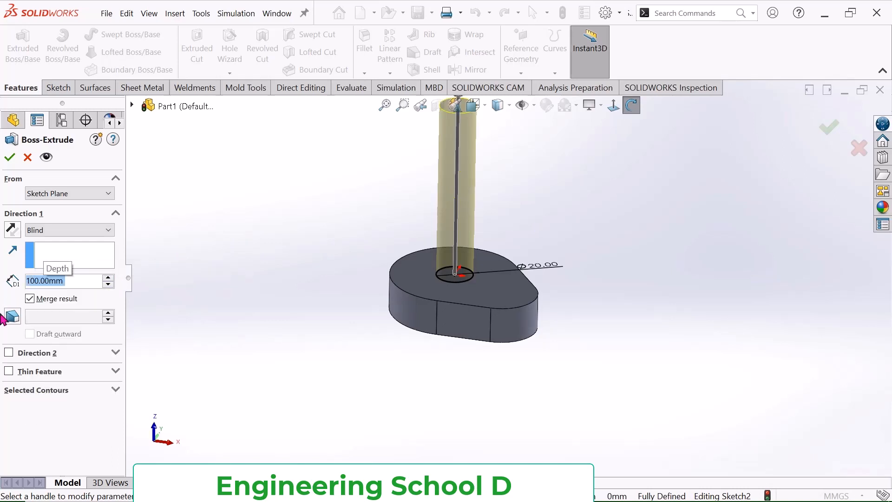
pyautogui.scroll(2, 296, 270)
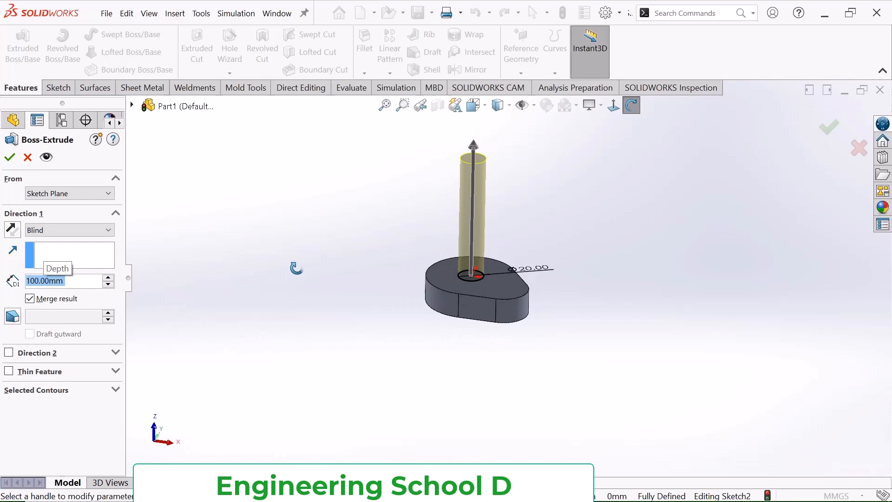
pyautogui.click(10, 158)
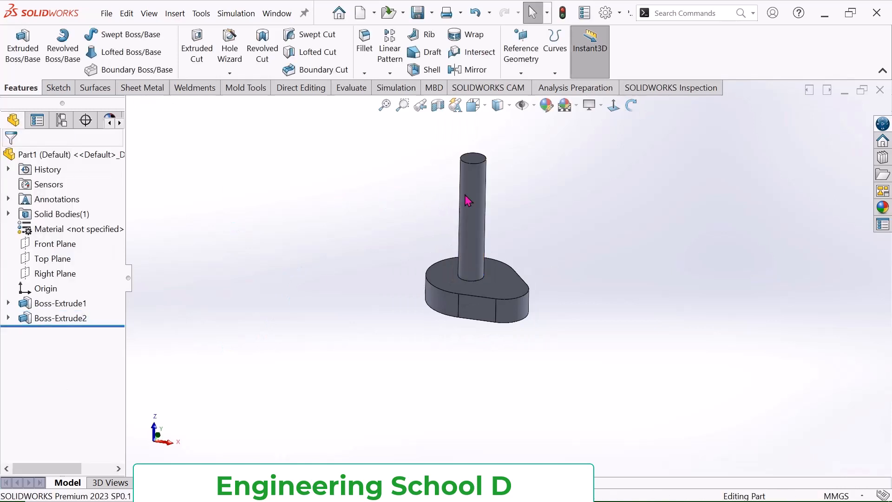
# - Start a new sketch on the free end face of the cylindrical shaft
pyautogui.click(630, 106)
pyautogui.moveTo(517, 193); pyautogui.dragTo(578, 158)
pyautogui.rightClick(290, 180)
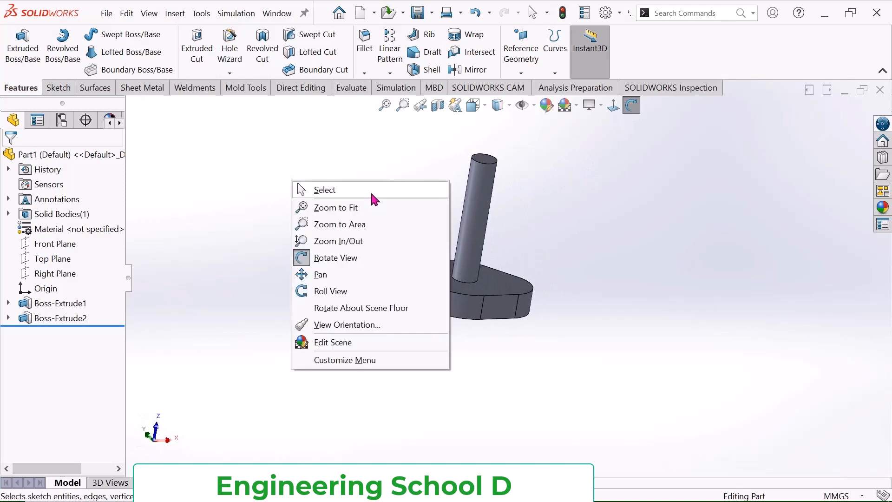
pyautogui.click(370, 190)
pyautogui.scroll(-2, 446, 179)
pyautogui.scroll(-2, 447, 179)
pyautogui.click(550, 170)
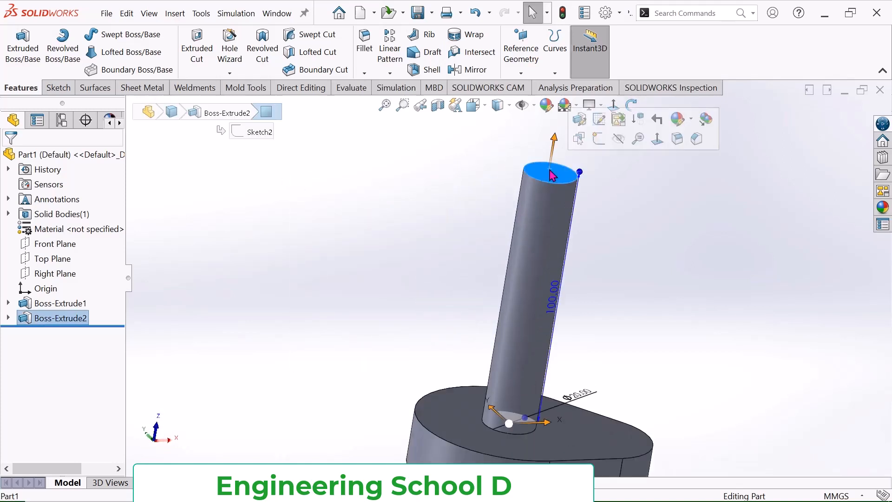
pyautogui.click(593, 140)
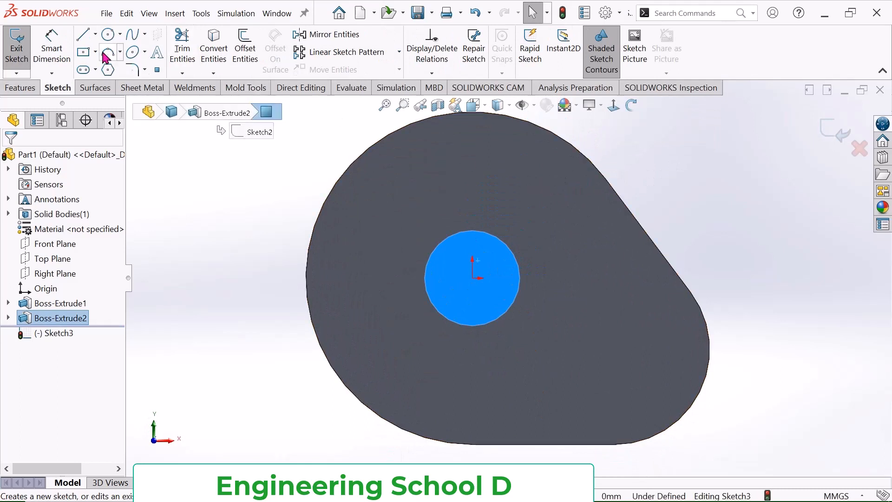
# - Draw a vertical centerline about 34 mm long through the origin, extending past the shaft's circular edge at both ends
pyautogui.click(95, 34)
pyautogui.click(103, 70)
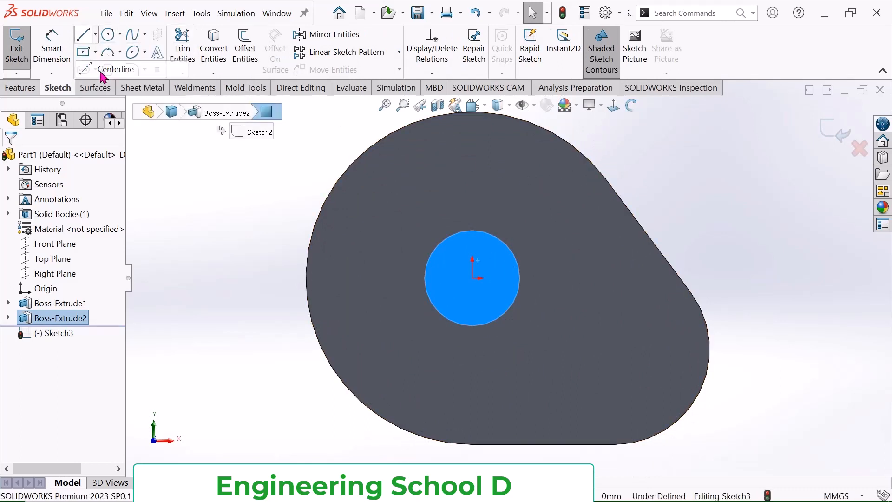
pyautogui.scroll(-3, 694, 233)
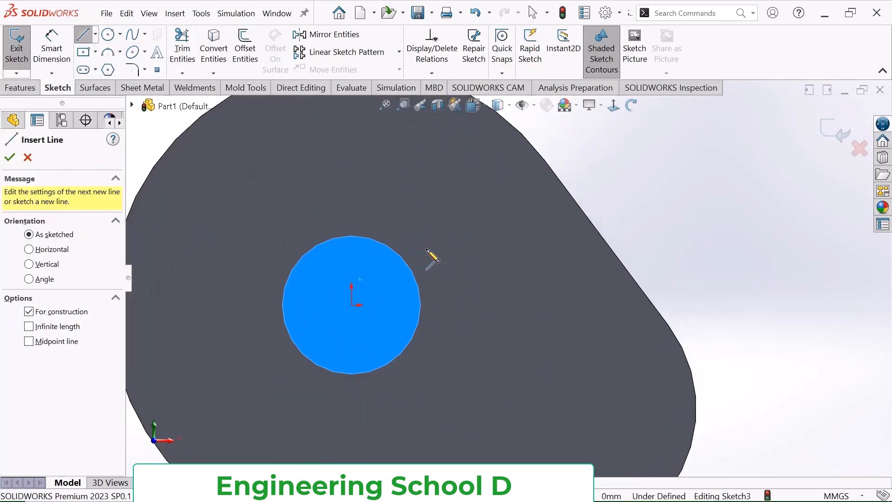
pyautogui.click(351, 195)
pyautogui.scroll(2, 356, 379)
pyautogui.scroll(-2, 357, 380)
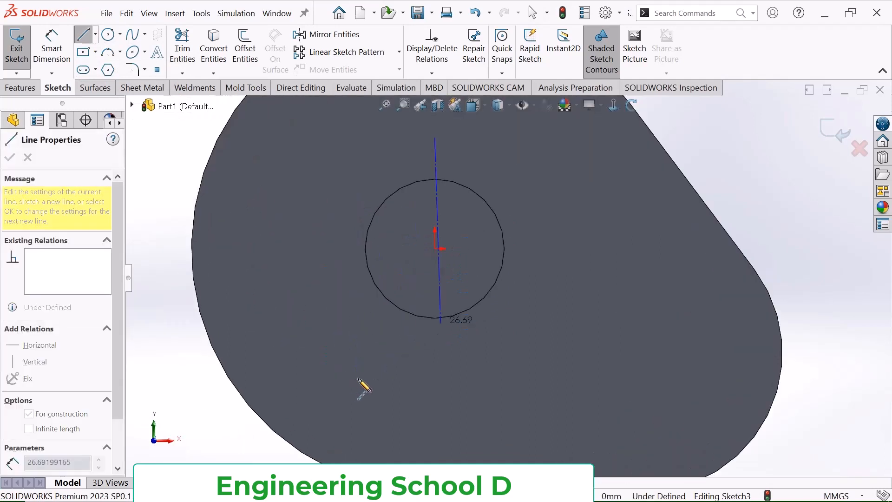
pyautogui.doubleClick(435, 374)
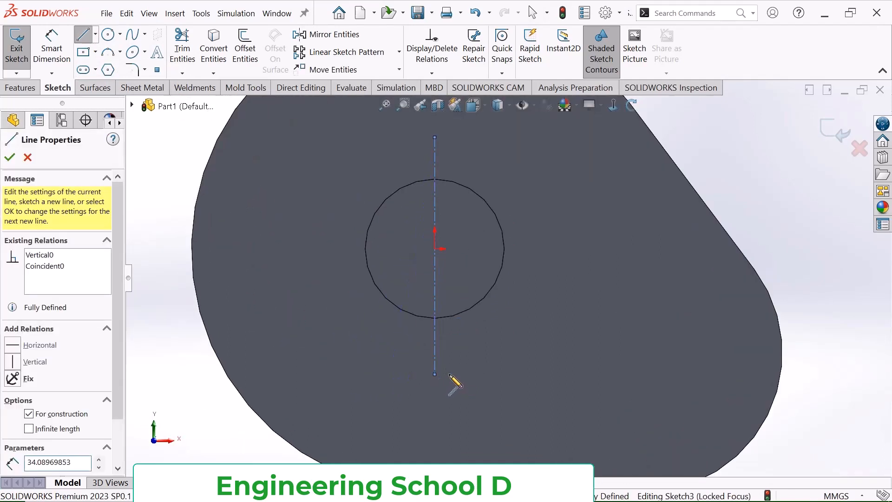
pyautogui.rightClick(454, 382)
pyautogui.click(490, 339)
pyautogui.scroll(-1, 491, 186)
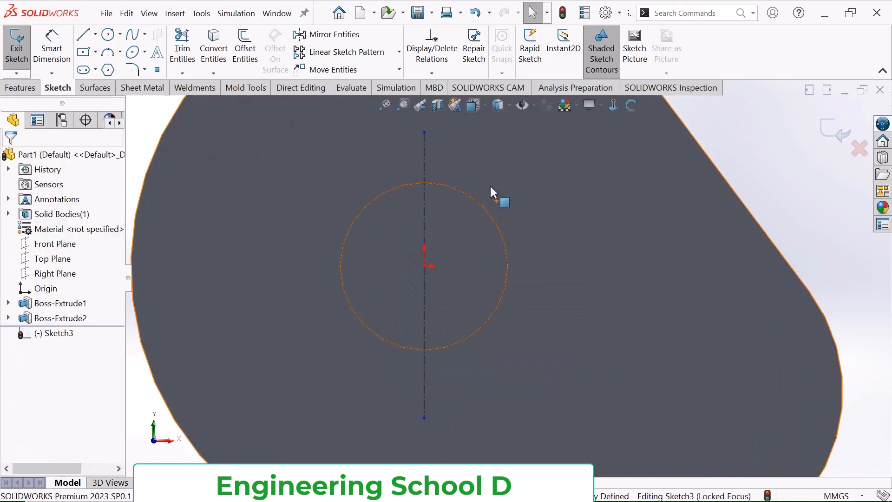
# - Sketch a V of two lines about 2.9 mm long, from the shaft's upper edge to a shared vertex on the centerline
pyautogui.click(84, 35)
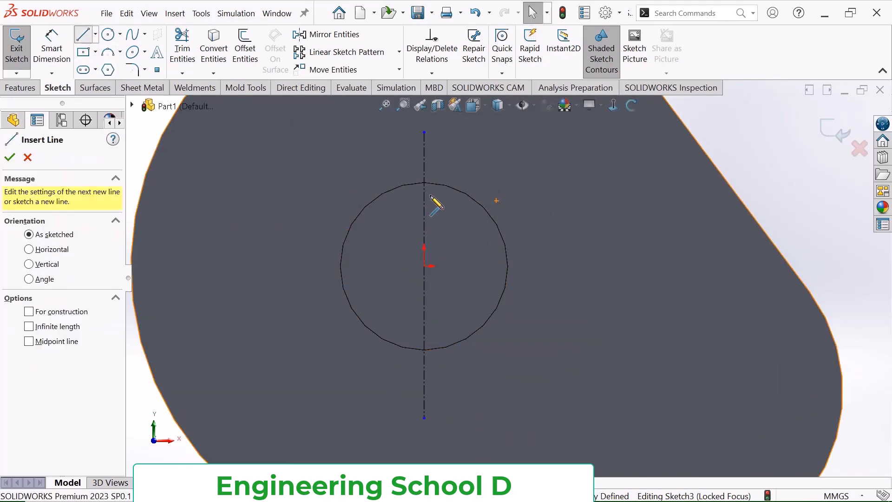
pyautogui.scroll(-2, 422, 194)
pyautogui.click(414, 188)
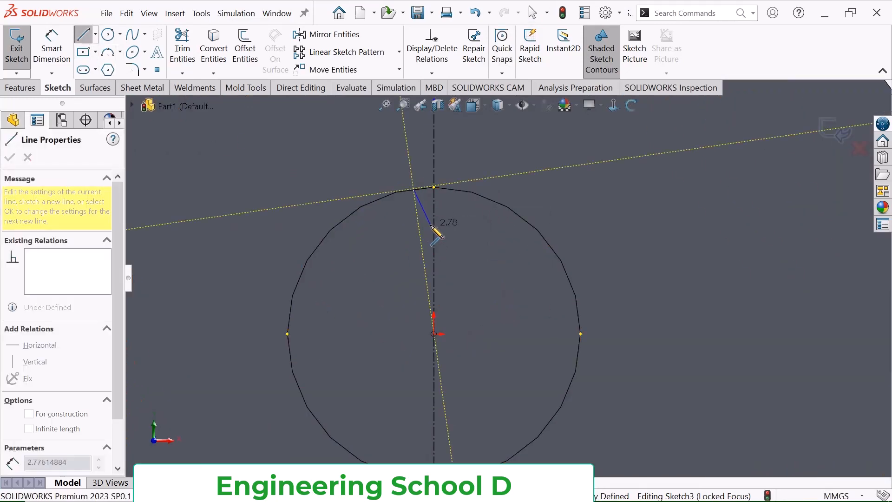
pyautogui.click(434, 225)
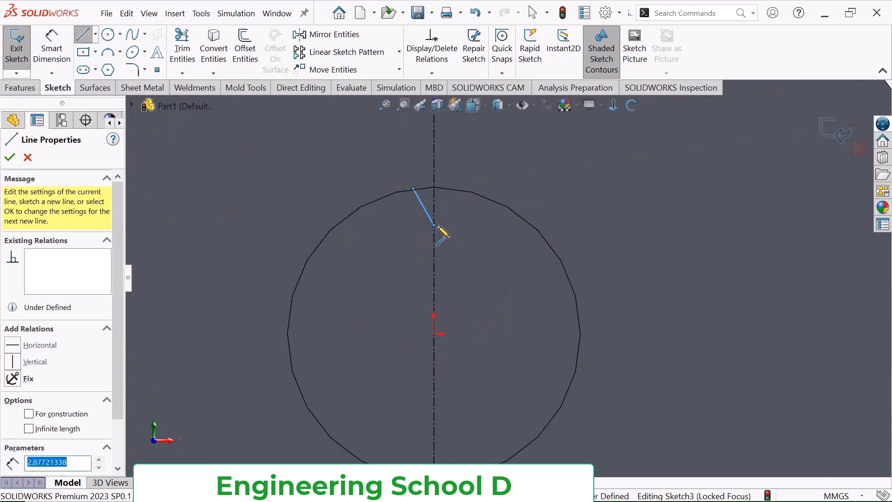
pyautogui.click(456, 189)
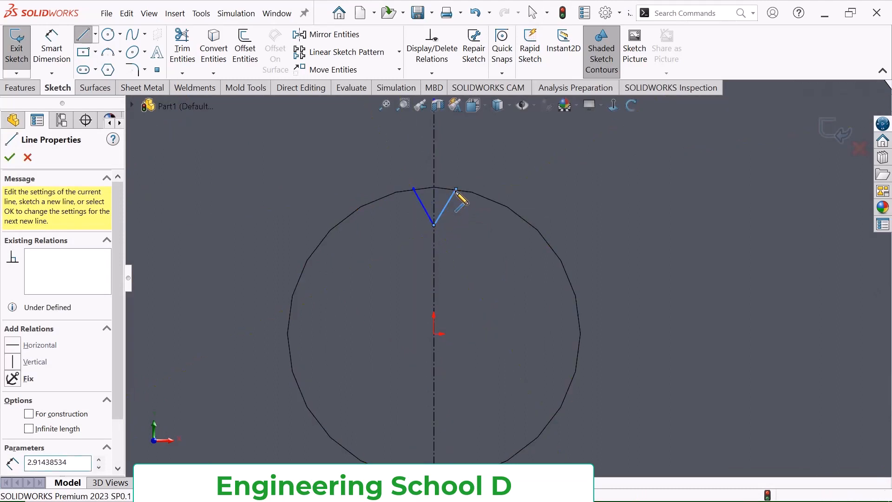
pyautogui.rightClick(456, 191)
pyautogui.click(494, 206)
pyautogui.scroll(-3, 453, 193)
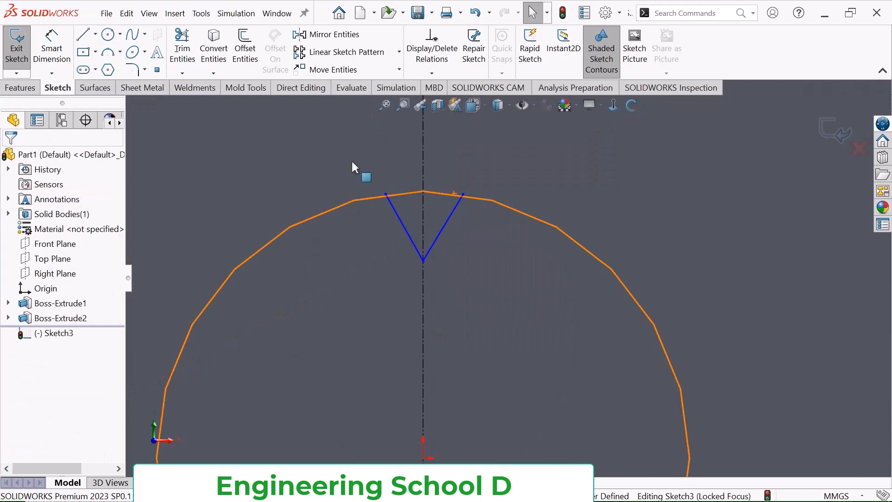
# - Dimension the V's left upper endpoint at 1 mm from the vertical centerline
pyautogui.click(51, 46)
pyautogui.scroll(-3, 449, 263)
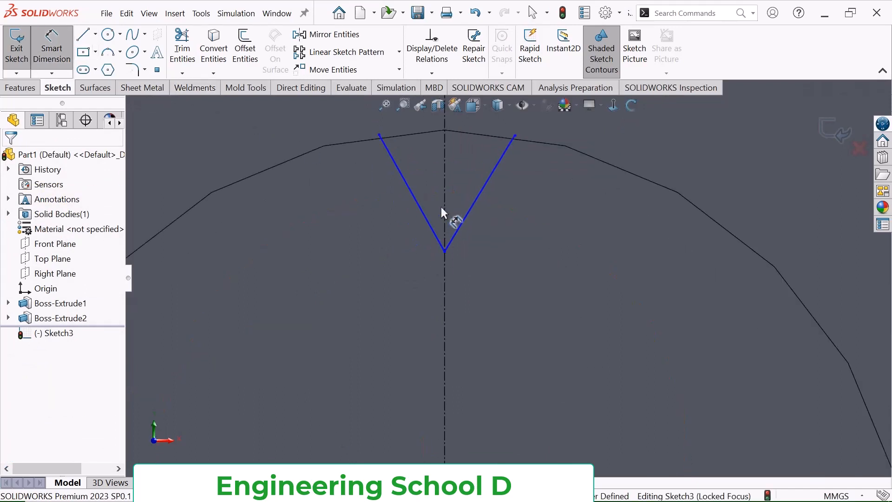
pyautogui.scroll(3, 448, 139)
pyautogui.scroll(-4, 465, 154)
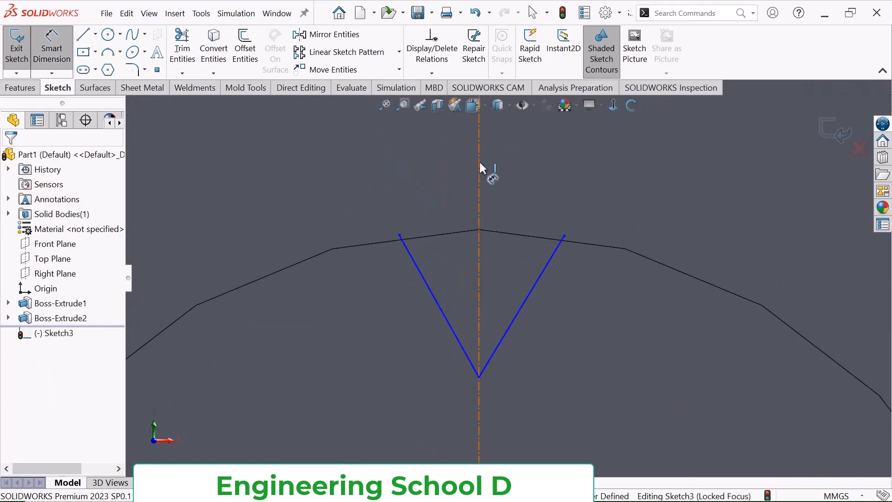
pyautogui.click(479, 188)
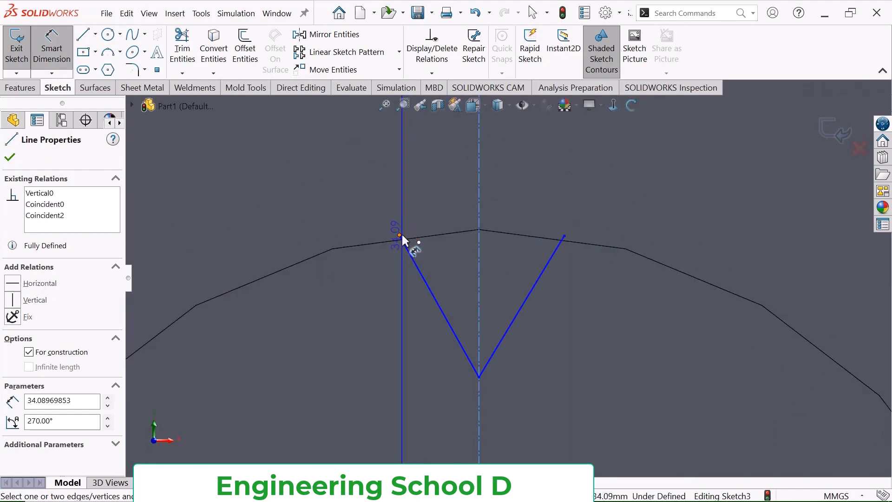
pyautogui.click(400, 235)
pyautogui.click(434, 186)
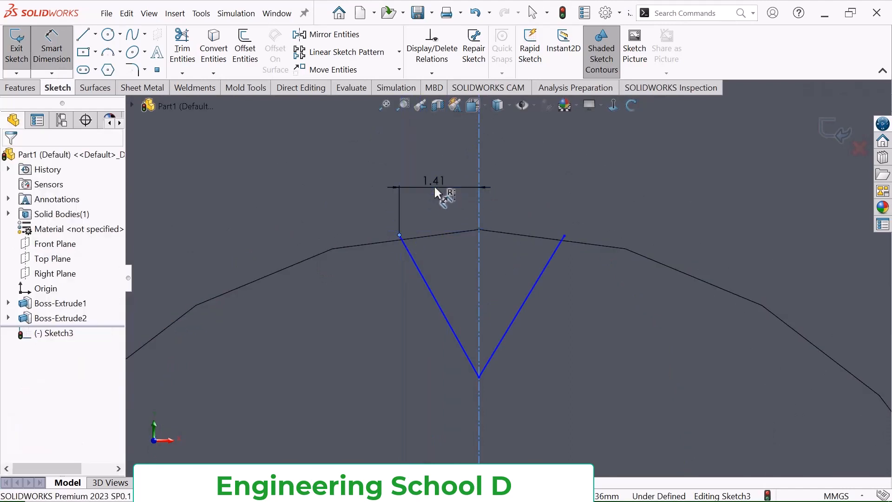
pyautogui.write('1')
pyautogui.press('Return')
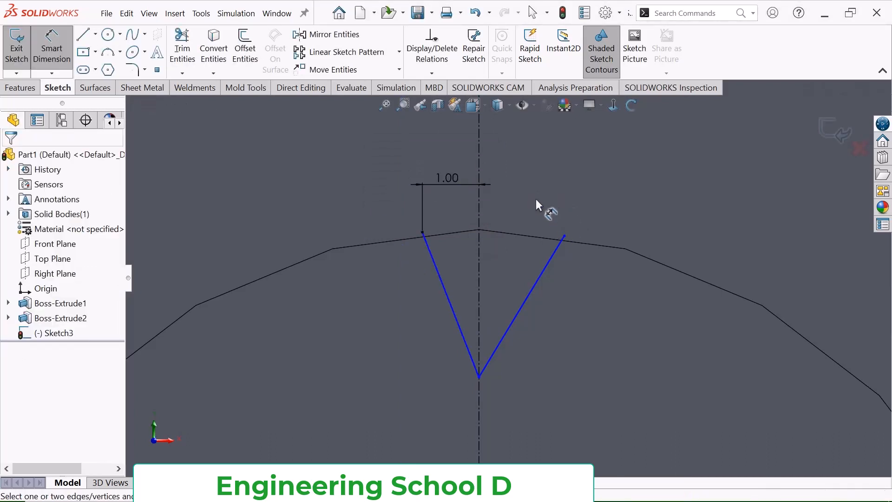
# - Dimension the V's right upper endpoint at 1 mm from the vertical centerline and leave the dimension command
pyautogui.scroll(-3, 567, 235)
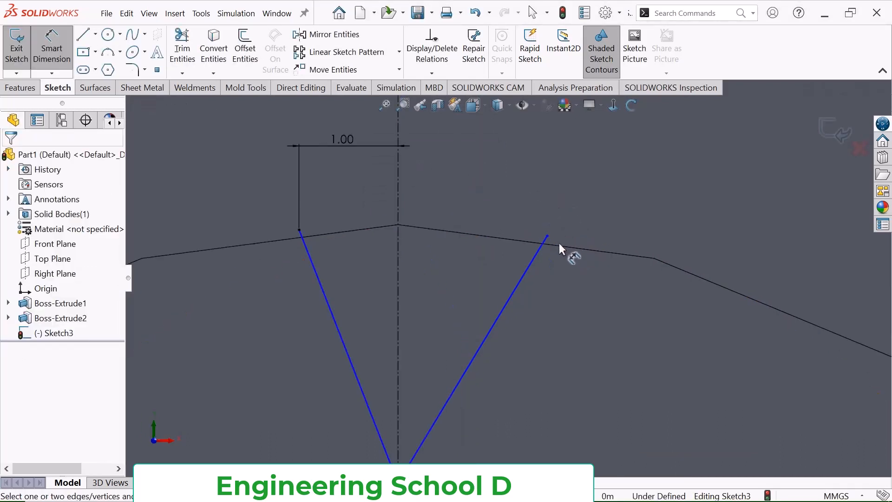
pyautogui.click(547, 237)
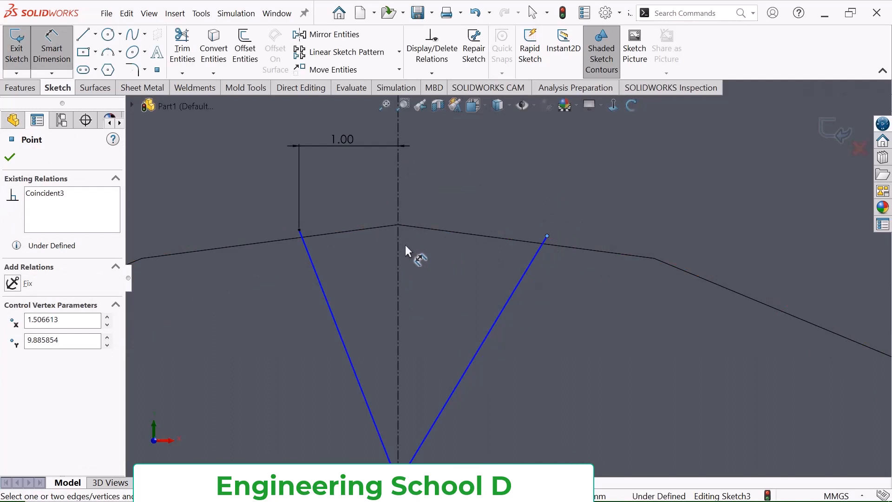
pyautogui.click(398, 241)
pyautogui.click(444, 194)
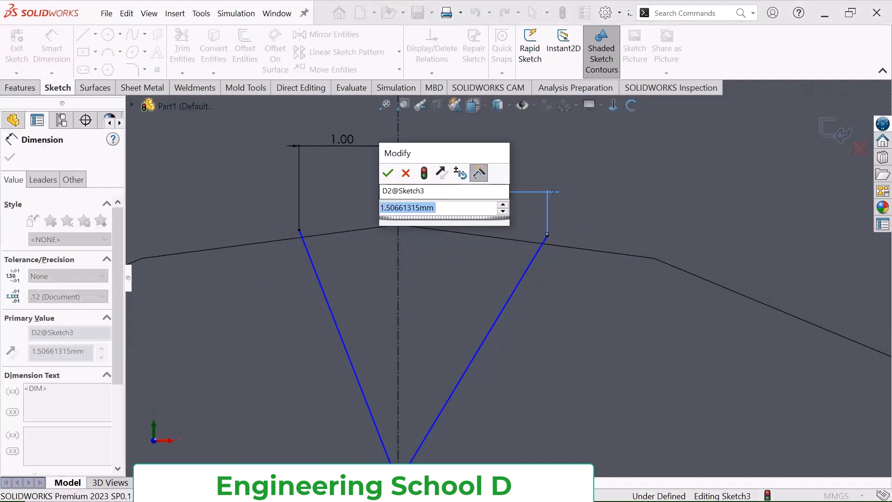
pyautogui.press('BackSpace')
pyautogui.write('1')
pyautogui.press('Return')
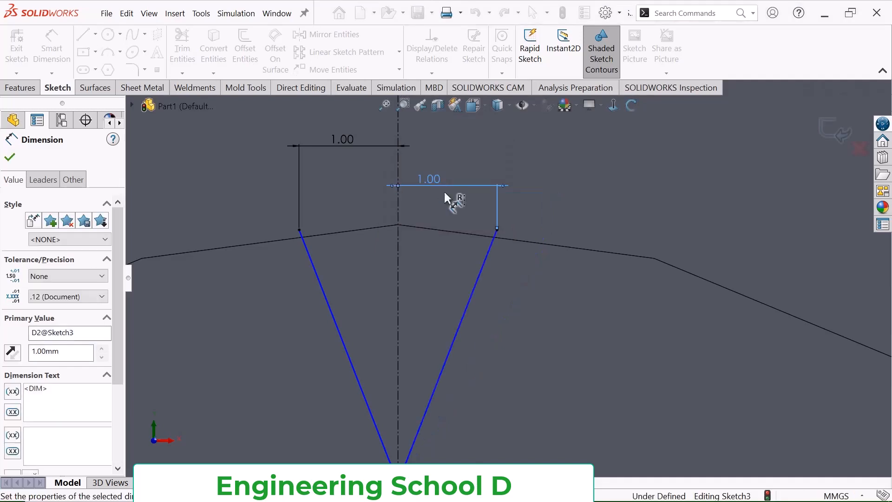
pyautogui.click(515, 346)
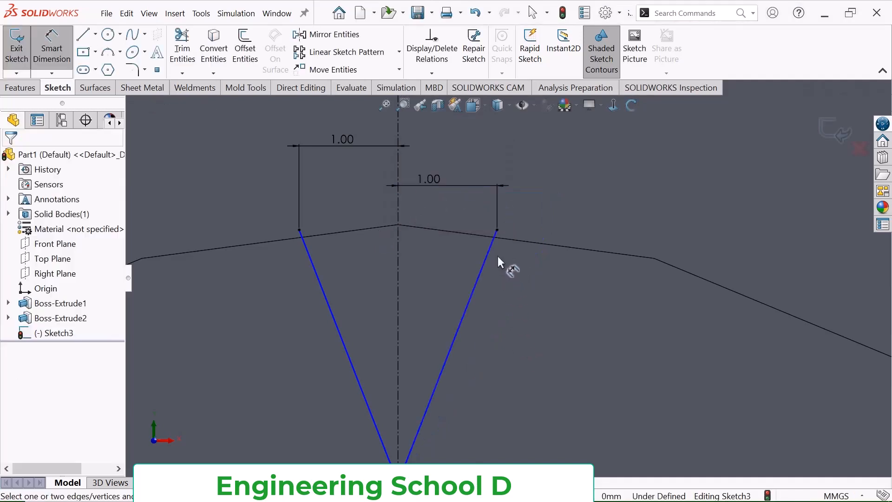
pyautogui.rightClick(499, 263)
pyautogui.click(529, 298)
# - Convert the shaft's circular end edge into a sketch entity
pyautogui.scroll(-2, 497, 232)
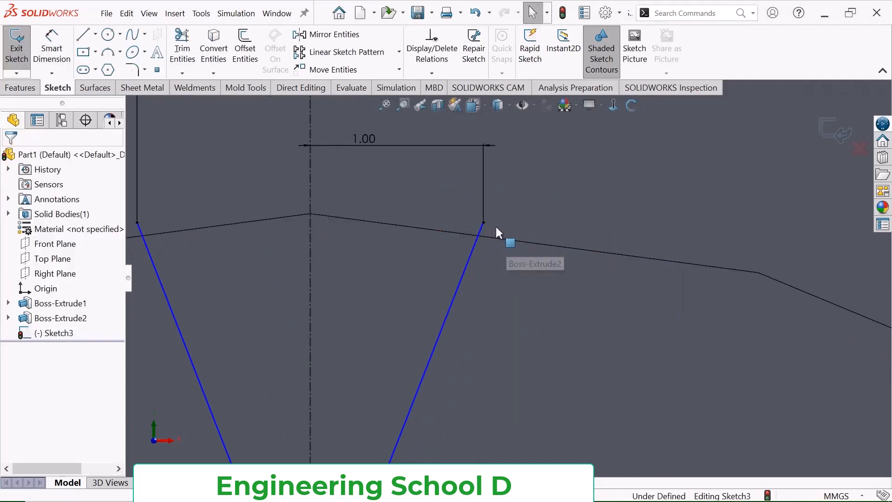
pyautogui.click(483, 223)
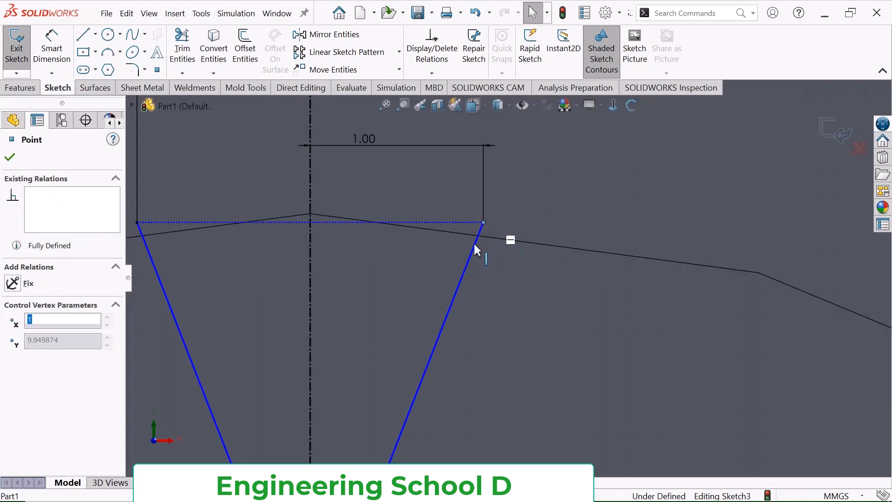
pyautogui.scroll(8, 514, 278)
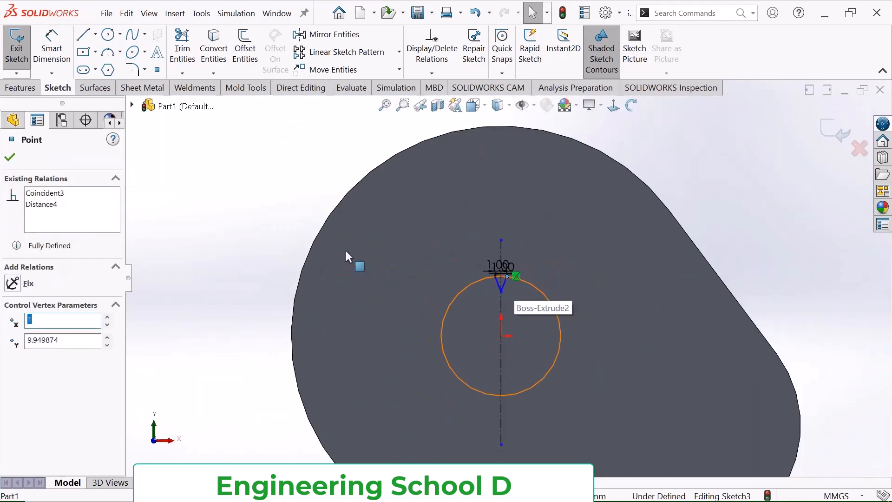
pyautogui.click(274, 223)
pyautogui.scroll(-3, 533, 353)
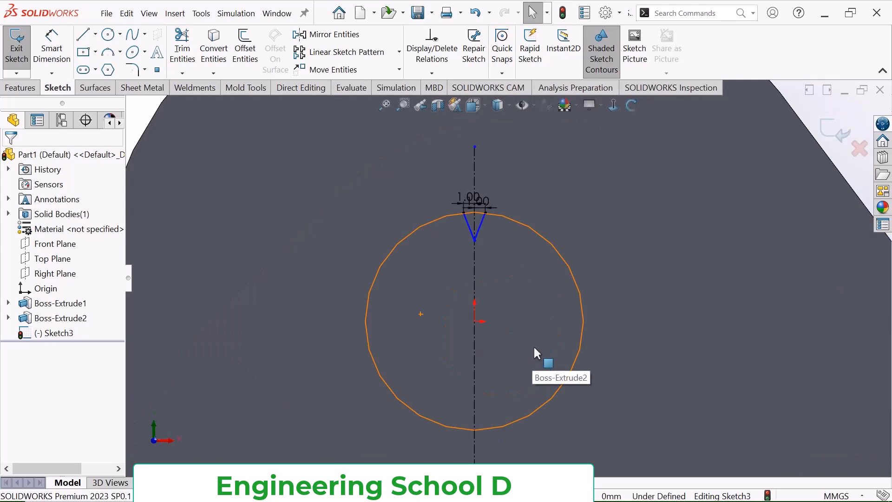
pyautogui.scroll(-3, 516, 219)
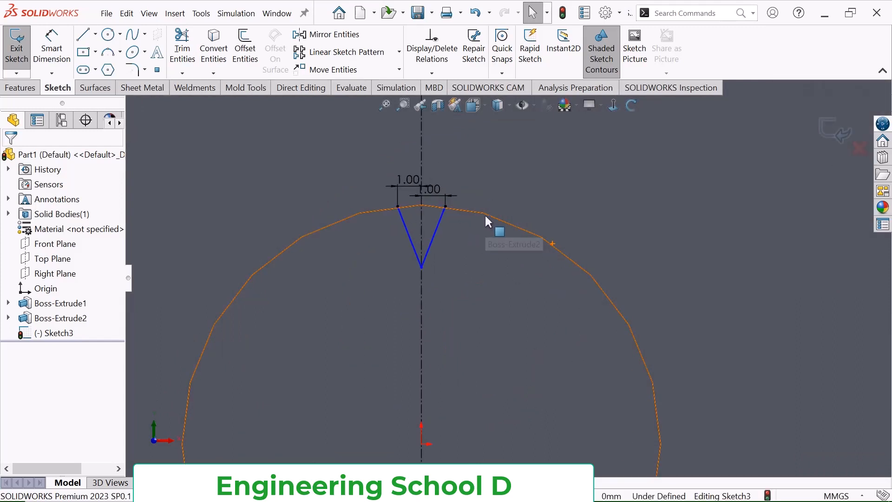
pyautogui.click(484, 213)
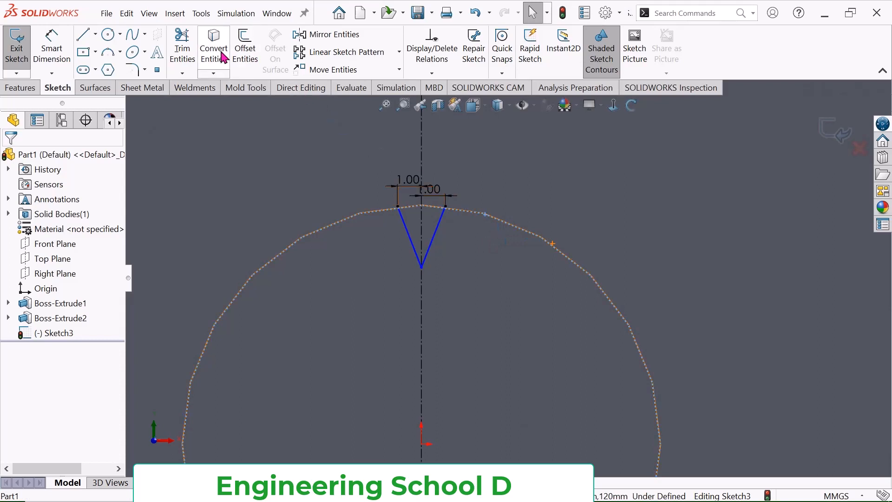
pyautogui.click(222, 55)
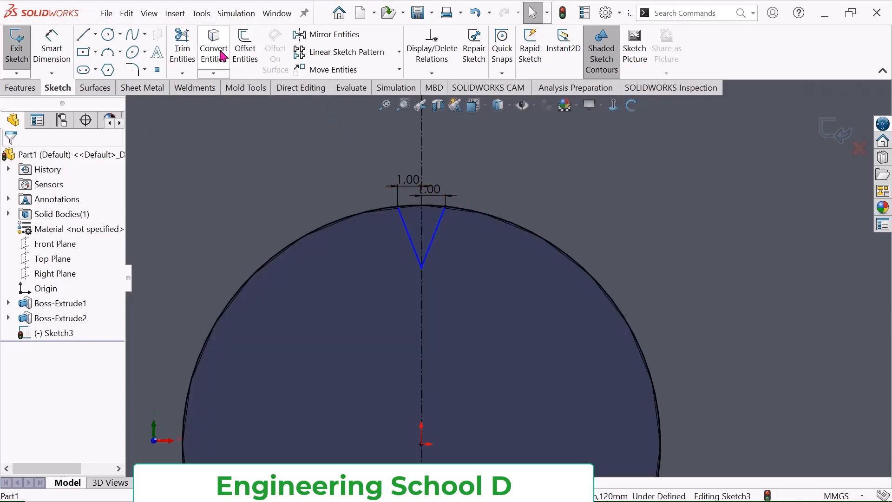
# - Trim the converted circle so only the short arc between the V's two upper endpoints remains
pyautogui.click(181, 51)
pyautogui.moveTo(284, 183)
pyautogui.mouseDown()
pyautogui.moveTo(324, 239)
pyautogui.moveTo(491, 299)
pyautogui.moveTo(539, 222)
pyautogui.mouseUp()
pyautogui.click(10, 158)
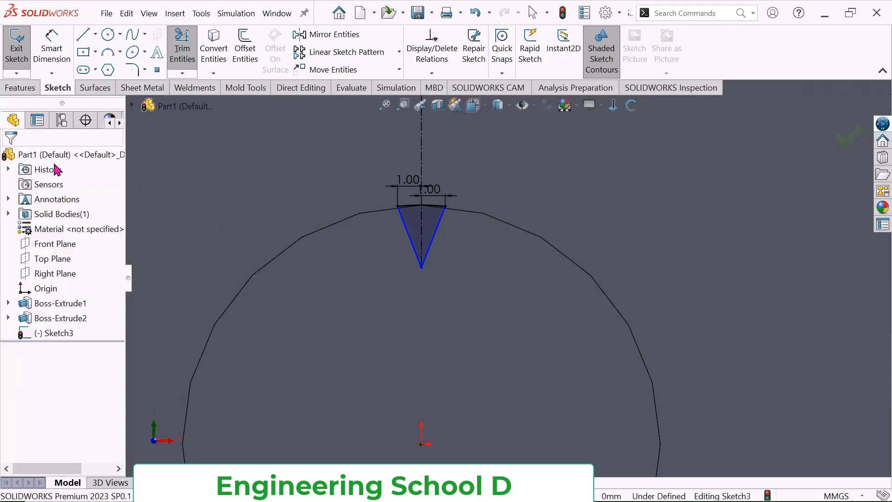
# - Add a dimension for the V's depth, measured parallel to the centerline from its vertex to the right upper endpoint
pyautogui.scroll(2, 503, 150)
pyautogui.moveTo(609, 140)
pyautogui.mouseDown()
pyautogui.moveTo(707, 161)
pyautogui.moveTo(675, 180)
pyautogui.mouseUp()
pyautogui.scroll(3, 701, 169)
pyautogui.scroll(-2, 701, 174)
pyautogui.scroll(-6, 674, 180)
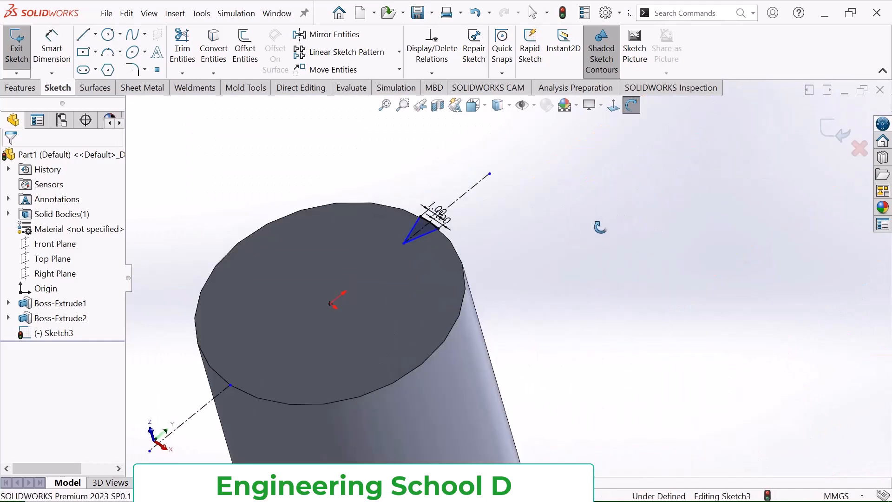
pyautogui.rightClick(446, 191)
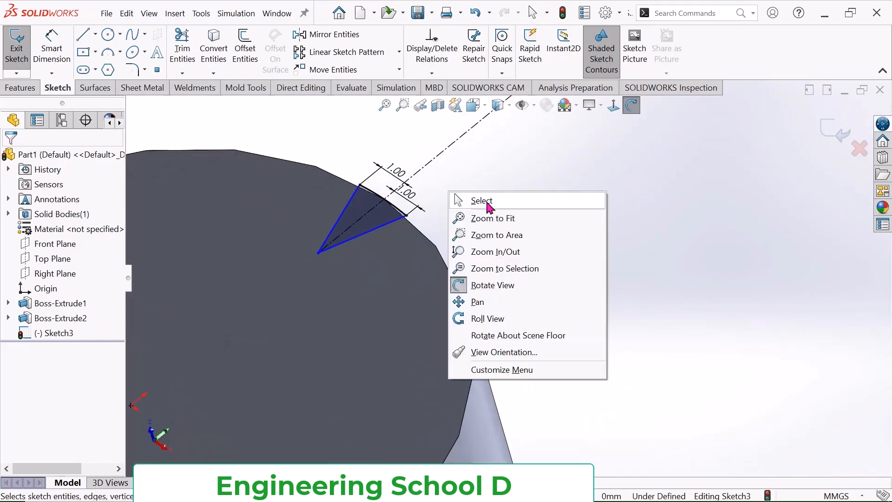
pyautogui.click(478, 197)
pyautogui.click(51, 46)
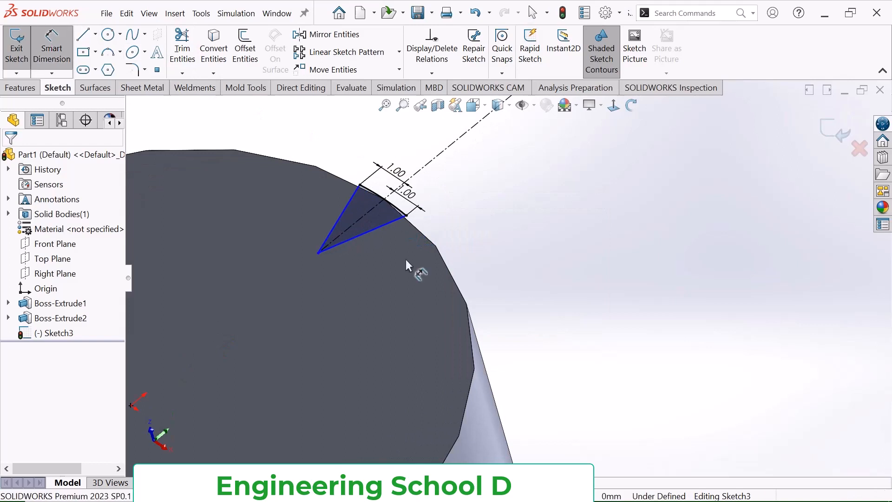
pyautogui.click(384, 226)
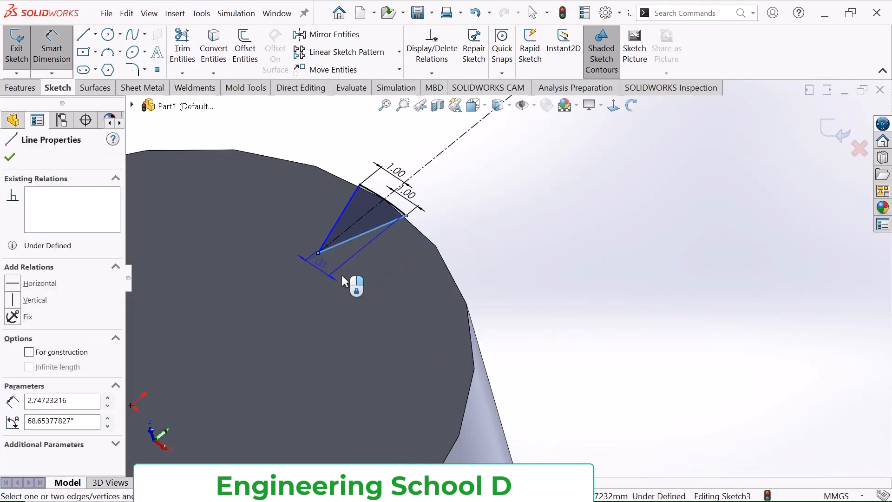
pyautogui.click(384, 281)
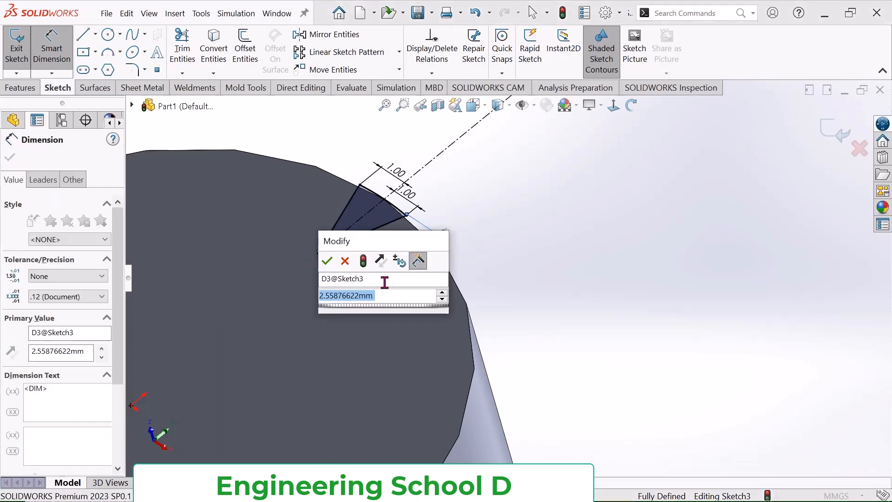
# - Set the V's depth dimension to 30 mm
pyautogui.write('2.56')
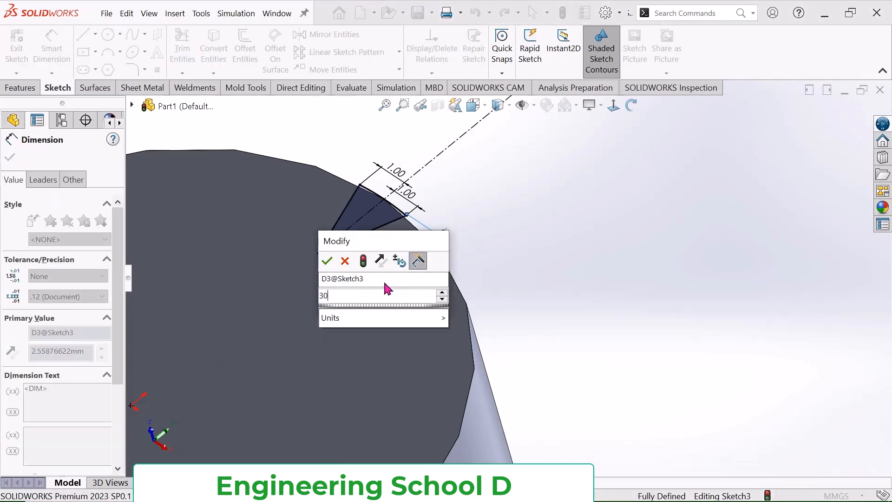
pyautogui.press('Return')
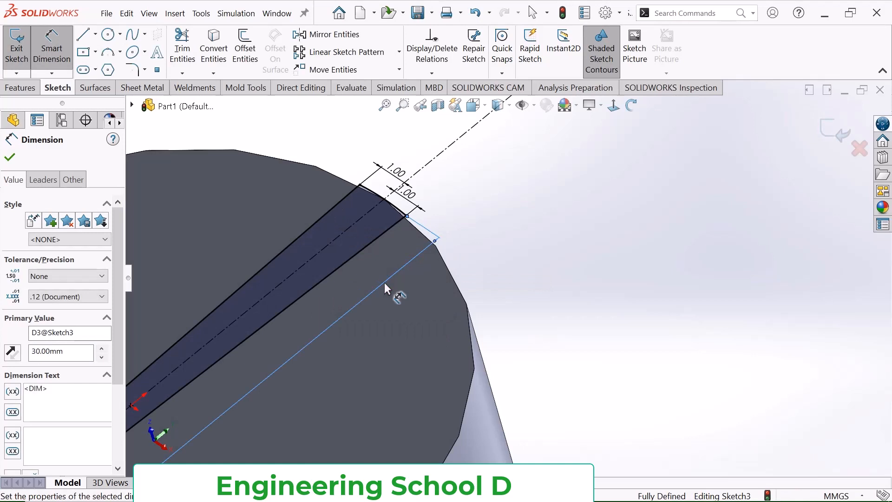
pyautogui.scroll(5, 458, 318)
pyautogui.click(555, 284)
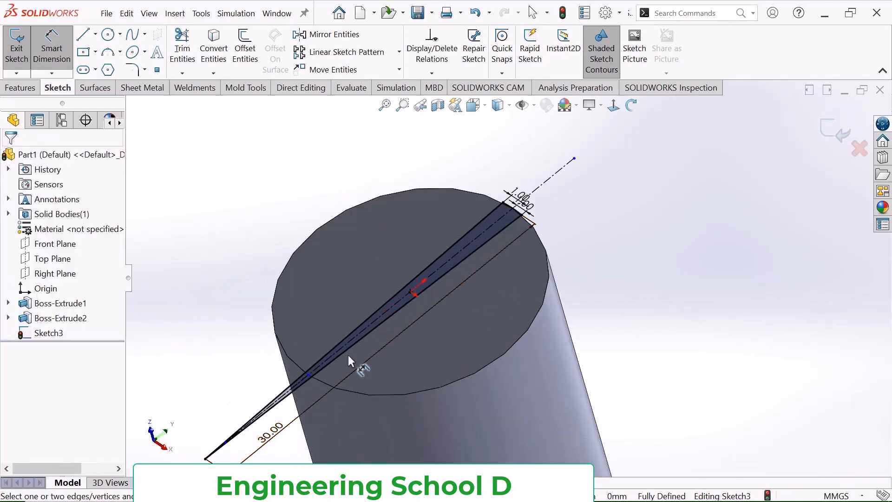
# - Undo the last change to the V's depth dimension and leave the dimension command
pyautogui.scroll(-2, 308, 406)
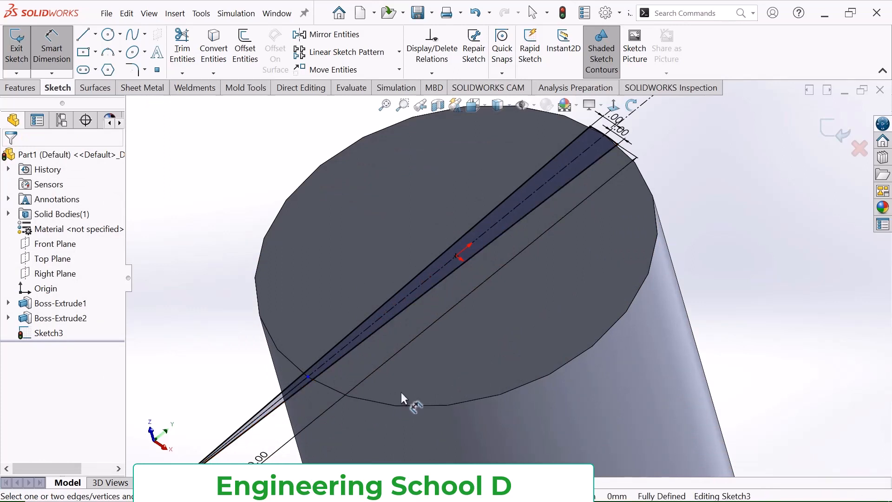
pyautogui.scroll(2, 470, 334)
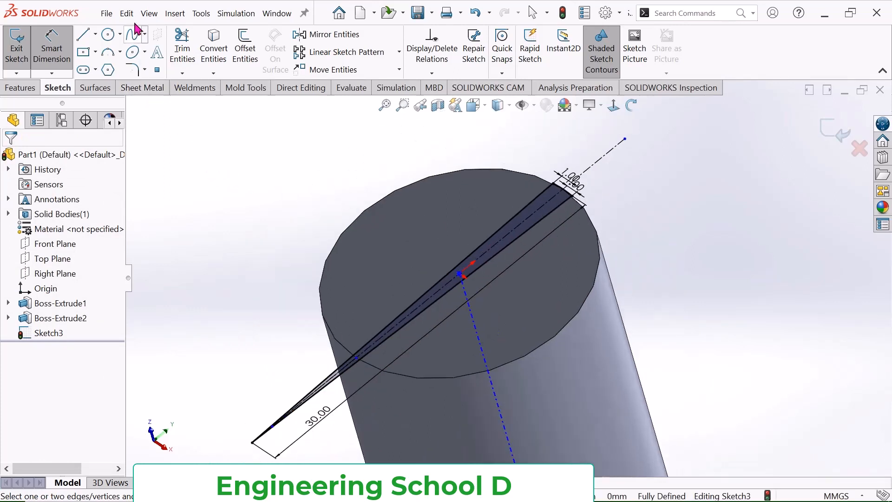
pyautogui.click(147, 13)
pyautogui.moveTo(127, 13)
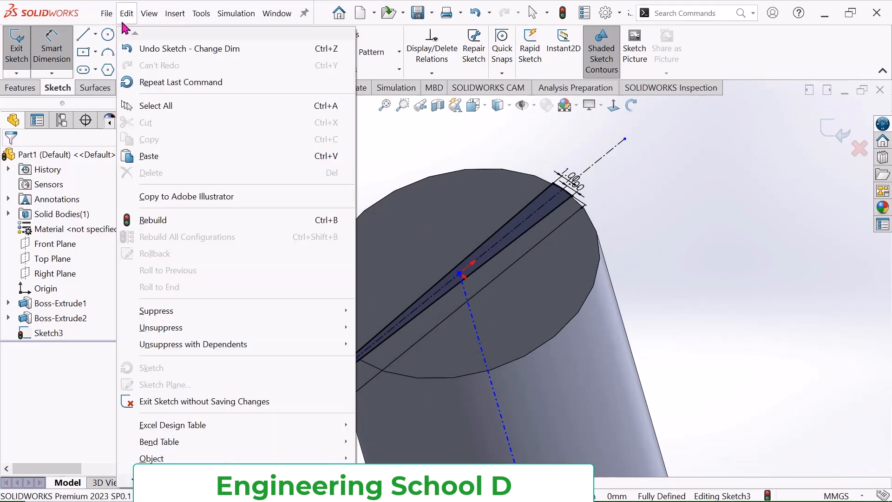
pyautogui.click(170, 52)
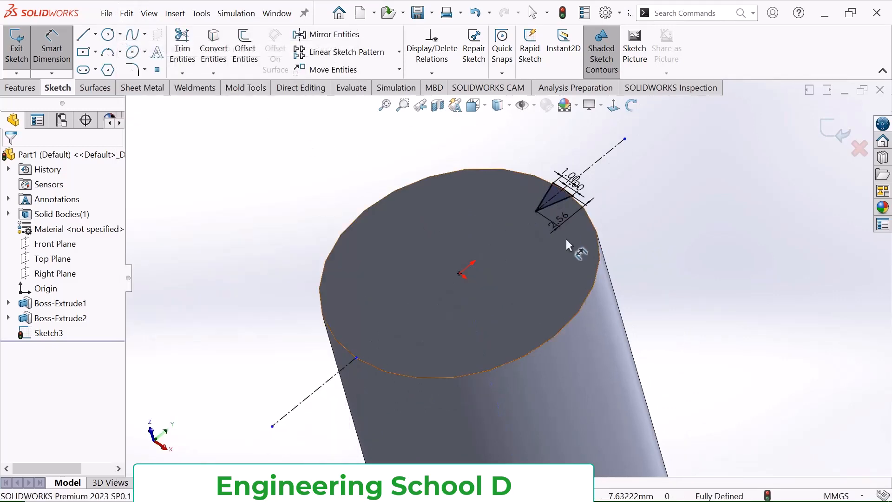
pyautogui.press('Escape')
# - Set the V's depth dimension to 3 mm
pyautogui.scroll(-3, 613, 218)
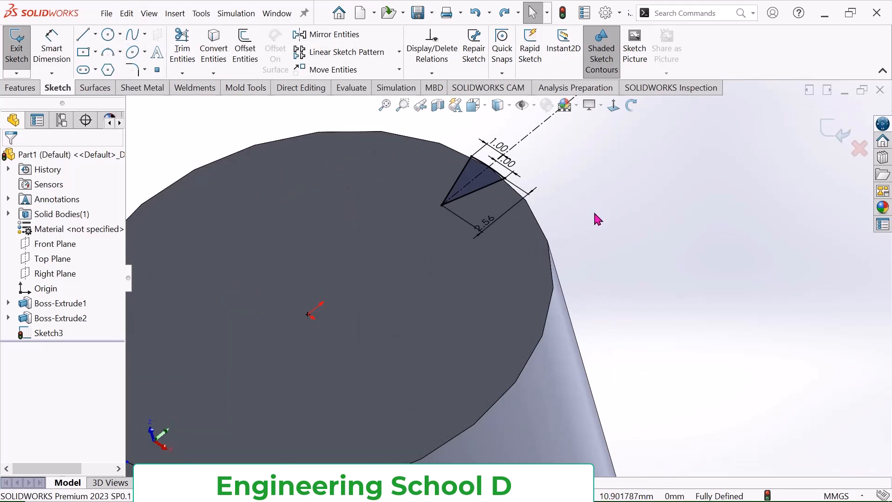
pyautogui.scroll(-2, 536, 199)
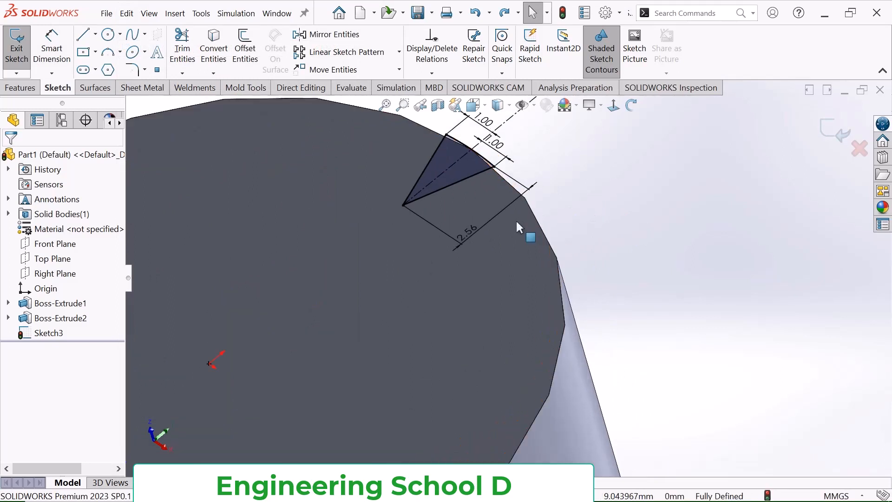
pyautogui.doubleClick(467, 242)
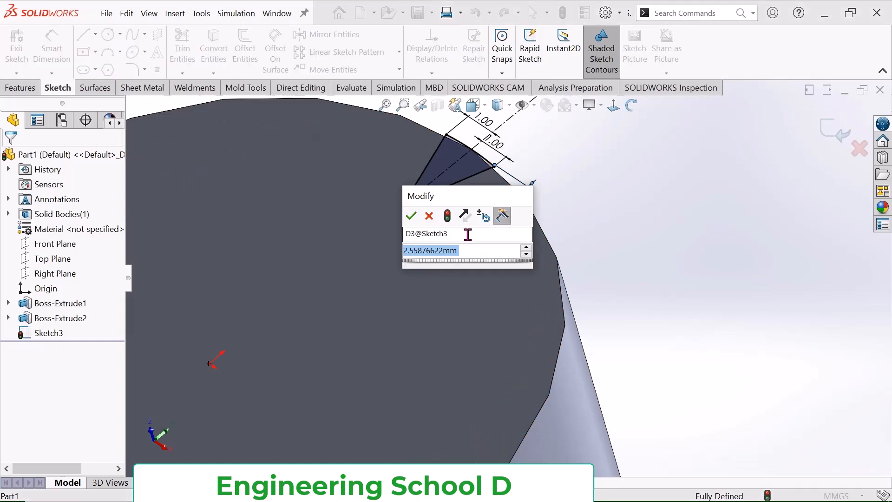
pyautogui.press('BackSpace')
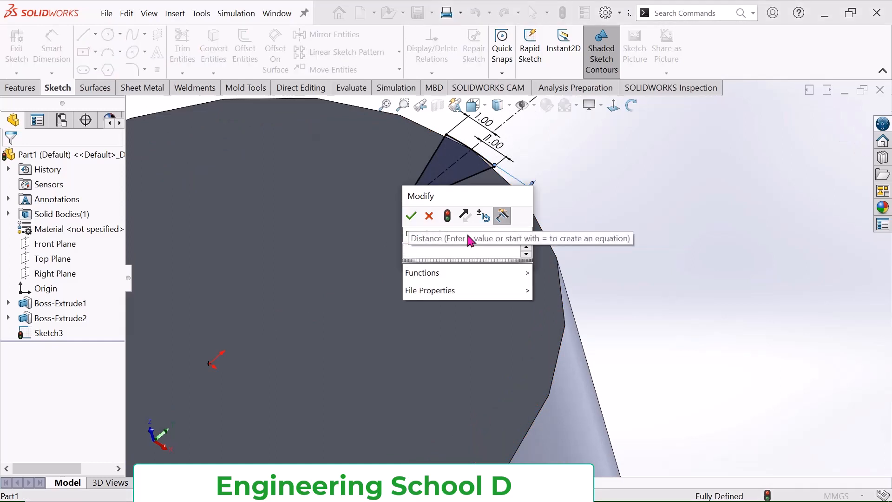
pyautogui.write('1')
pyautogui.press('Return')
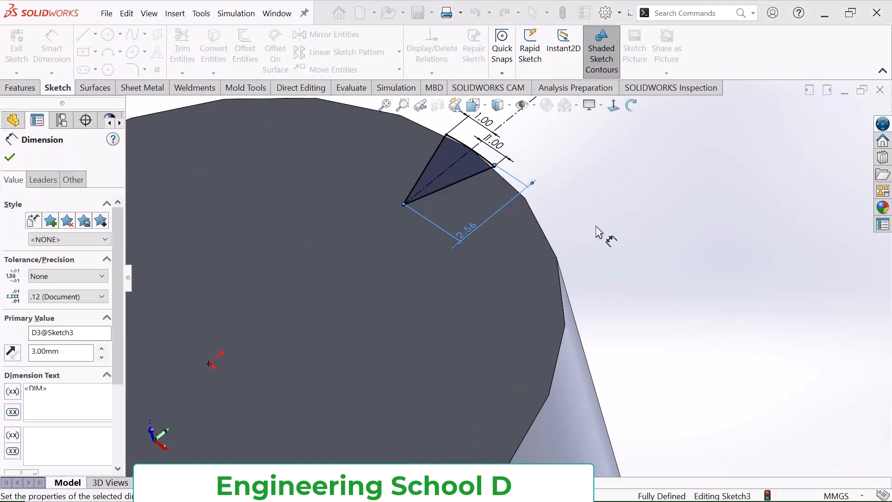
# - Make a blind extruded cut 30 mm deep into the shaft's end from the V-shaped sketch
pyautogui.click(608, 236)
pyautogui.scroll(1, 617, 236)
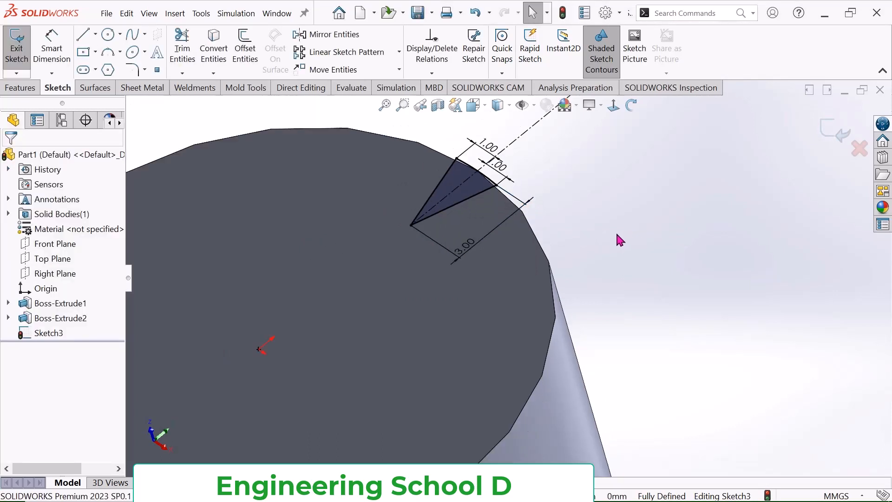
pyautogui.click(21, 87)
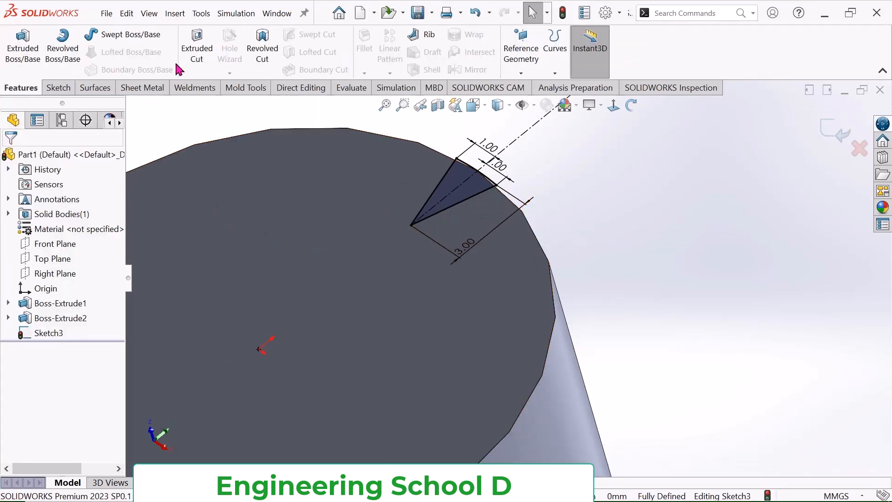
pyautogui.click(197, 49)
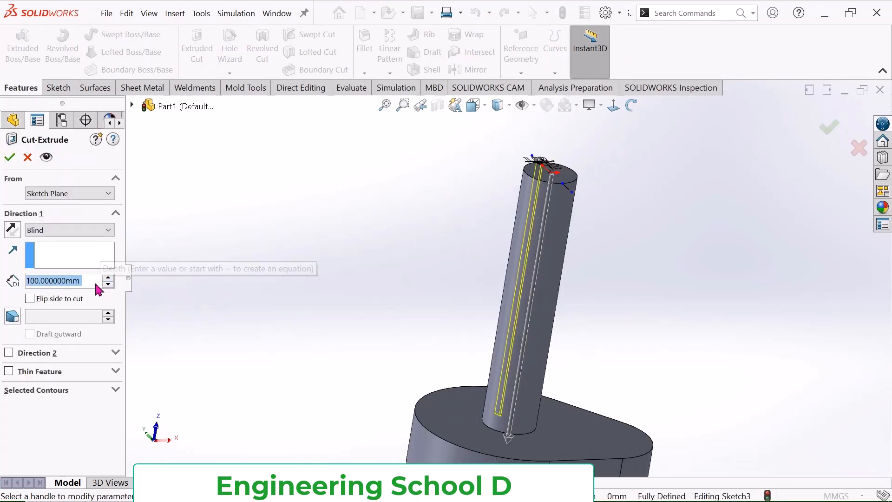
pyautogui.write('20')
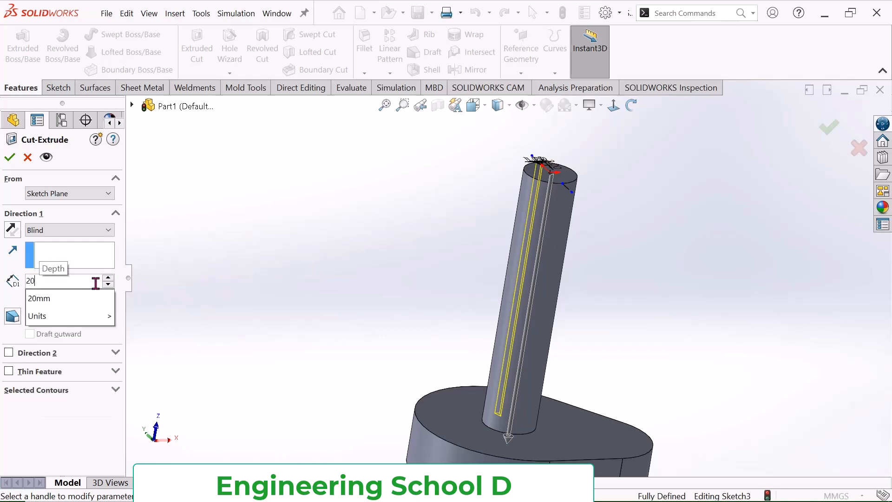
pyautogui.press('Return')
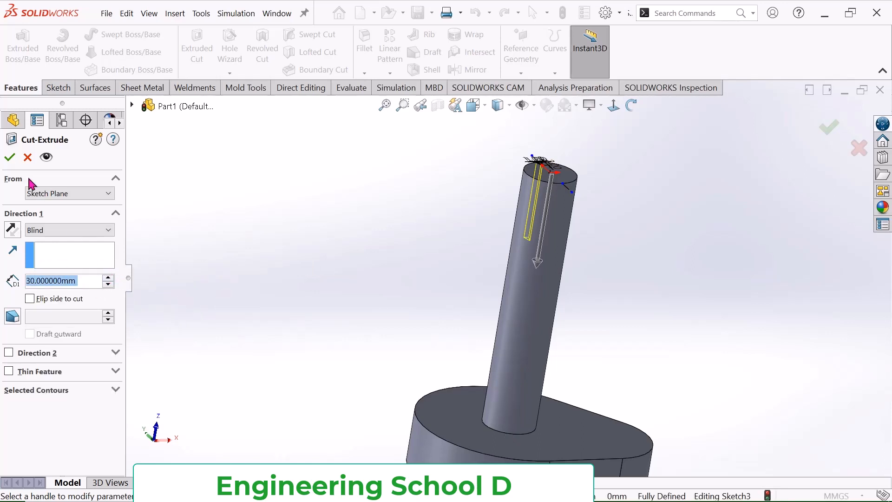
pyautogui.click(9, 158)
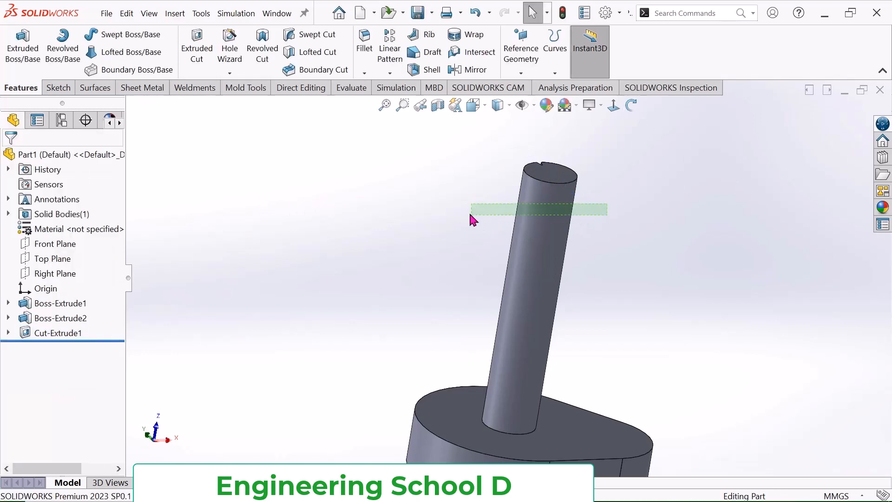
# - Start a circular pattern and use the circular edge of the shaft's end face as its rotation reference
pyautogui.moveTo(469, 215); pyautogui.dragTo(470, 215)
pyautogui.click(631, 105)
pyautogui.moveTo(532, 207); pyautogui.dragTo(384, 247)
pyautogui.rightClick(359, 211)
pyautogui.click(360, 209)
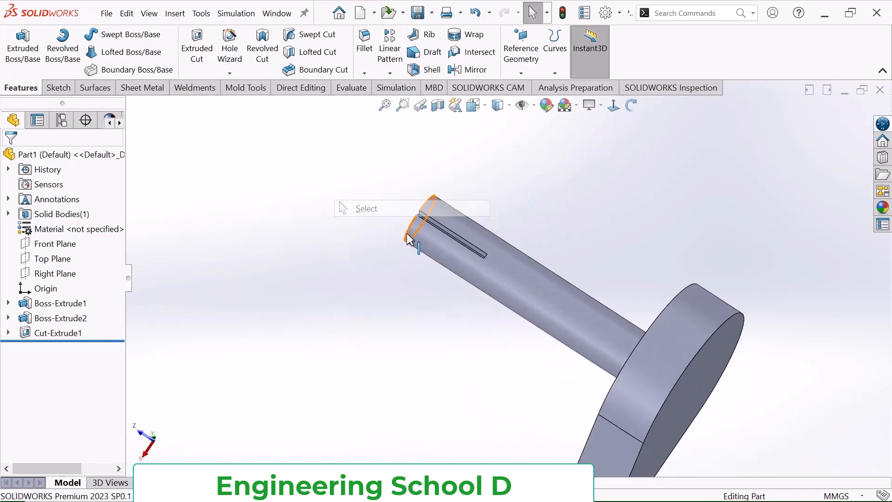
pyautogui.click(389, 75)
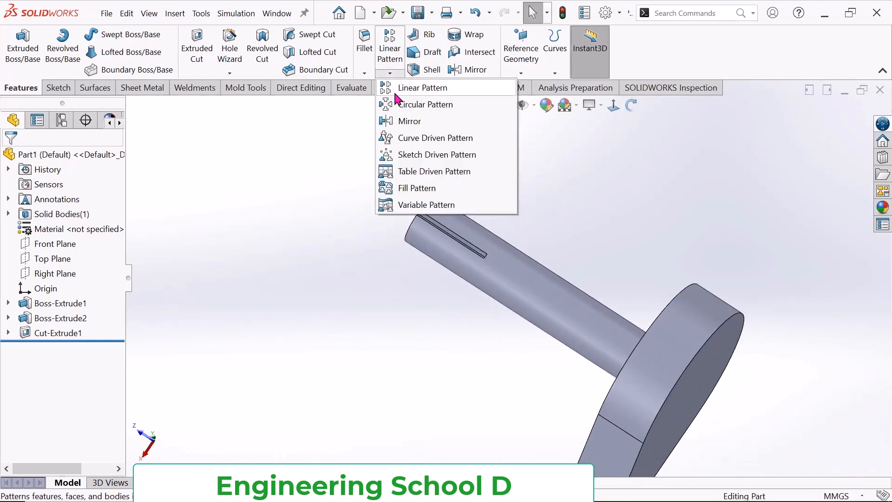
pyautogui.click(421, 107)
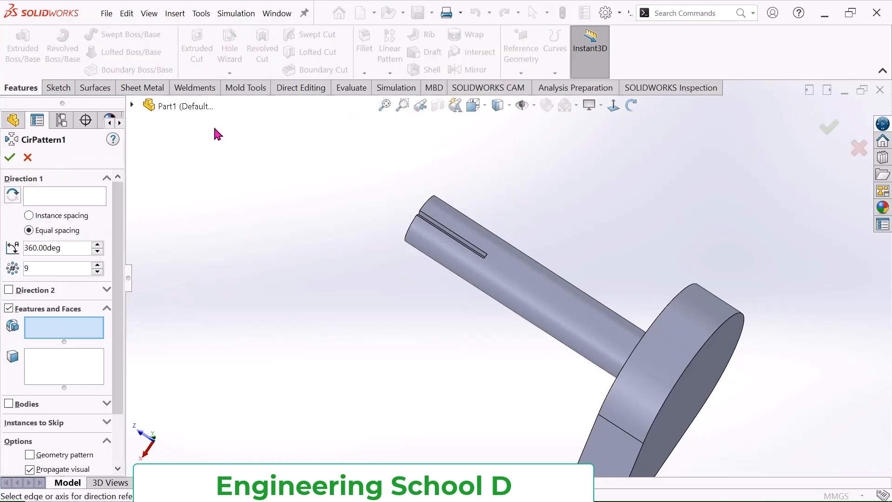
pyautogui.click(631, 105)
pyautogui.moveTo(469, 187); pyautogui.dragTo(481, 172)
pyautogui.rightClick(481, 171)
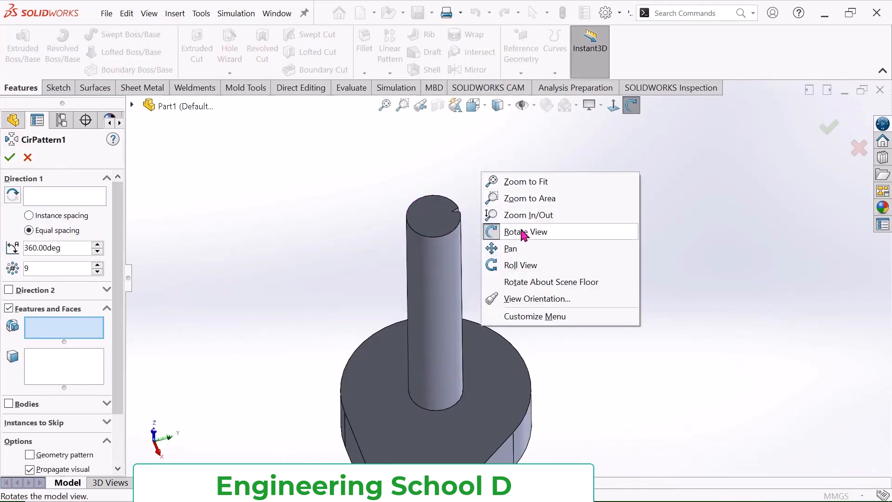
pyautogui.click(525, 231)
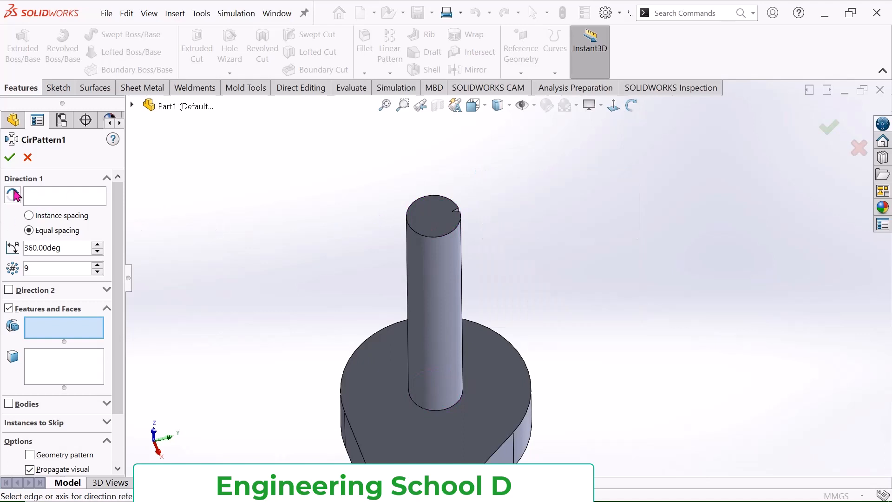
pyautogui.click(39, 197)
pyautogui.scroll(-2, 446, 230)
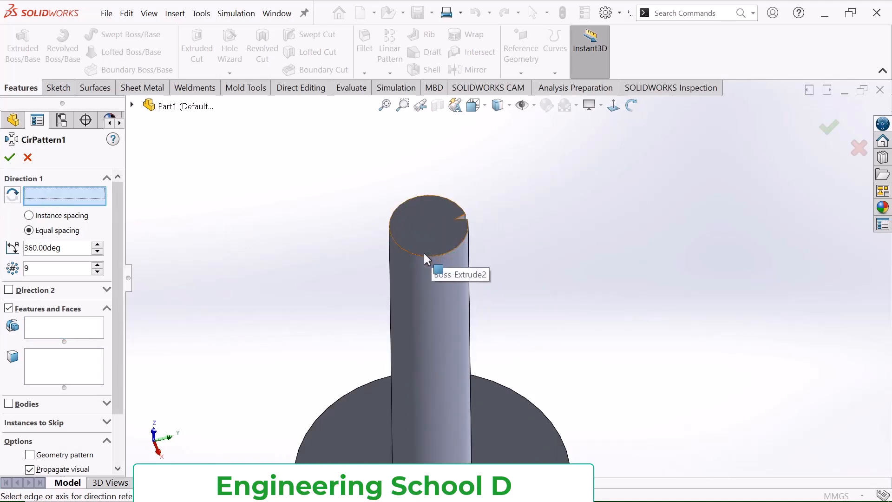
pyautogui.click(414, 255)
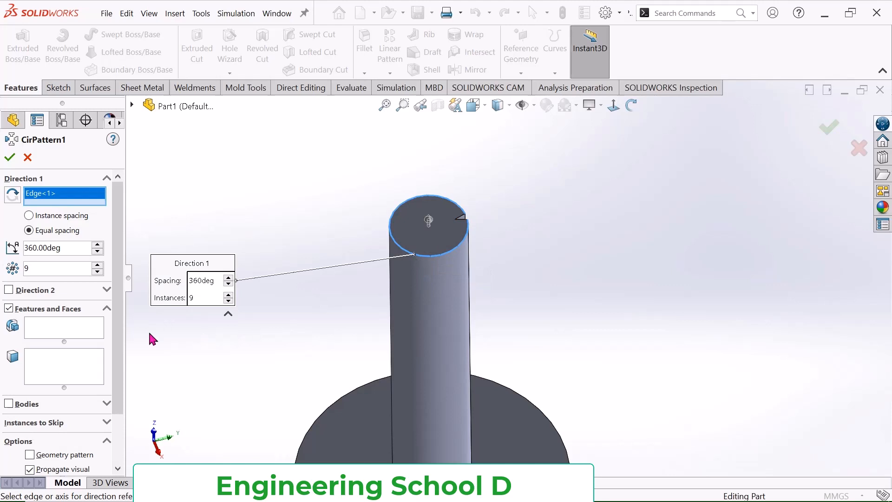
# - Pattern the V-notch cut around the shaft with 12 equally spaced instances over 360 degrees and finish the pattern
pyautogui.click(66, 329)
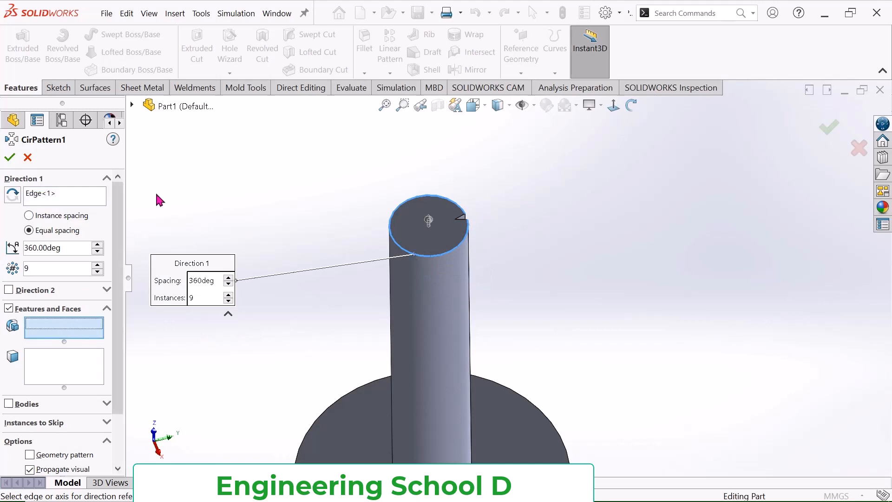
pyautogui.click(158, 106)
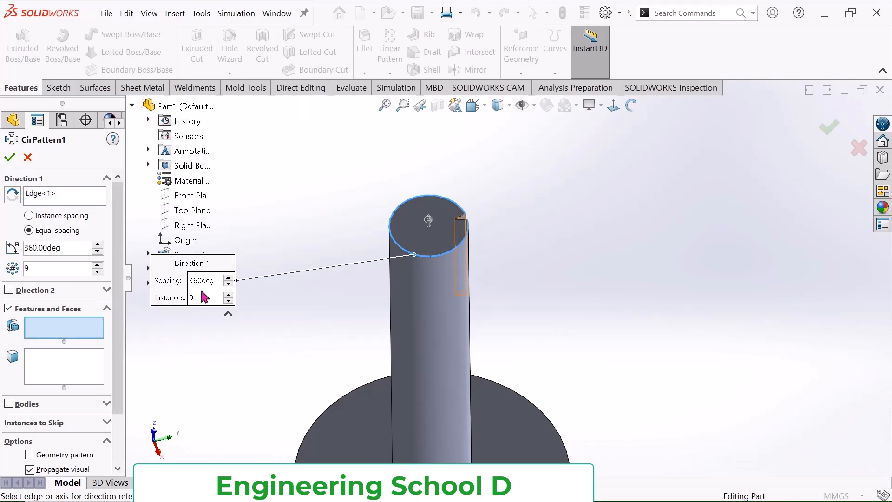
pyautogui.click(181, 287)
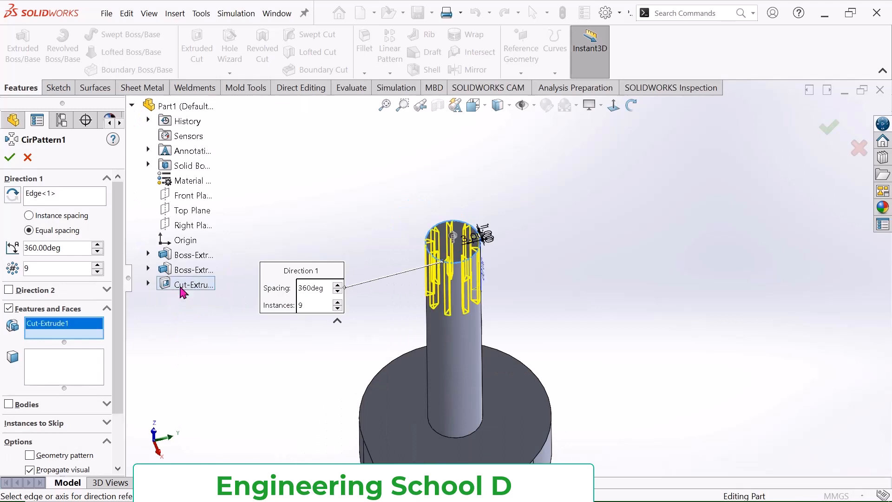
pyautogui.scroll(-5, 407, 239)
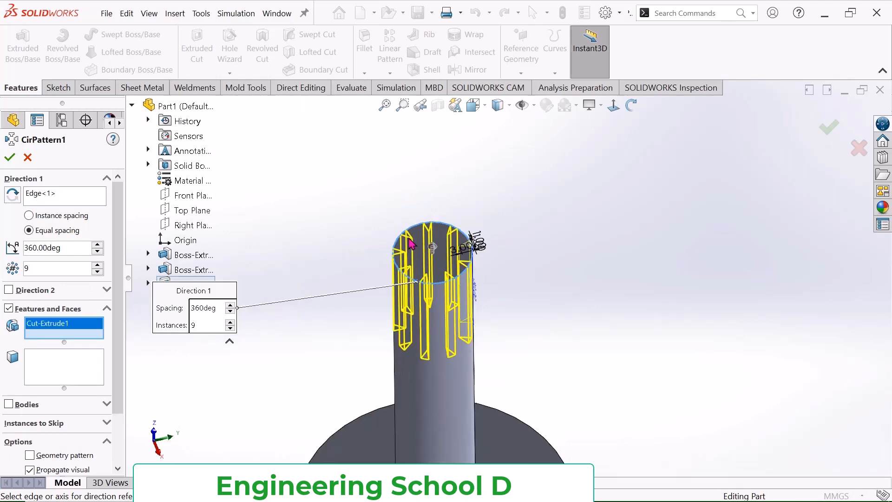
pyautogui.click(97, 266)
pyautogui.click(97, 266)
pyautogui.click(97, 265)
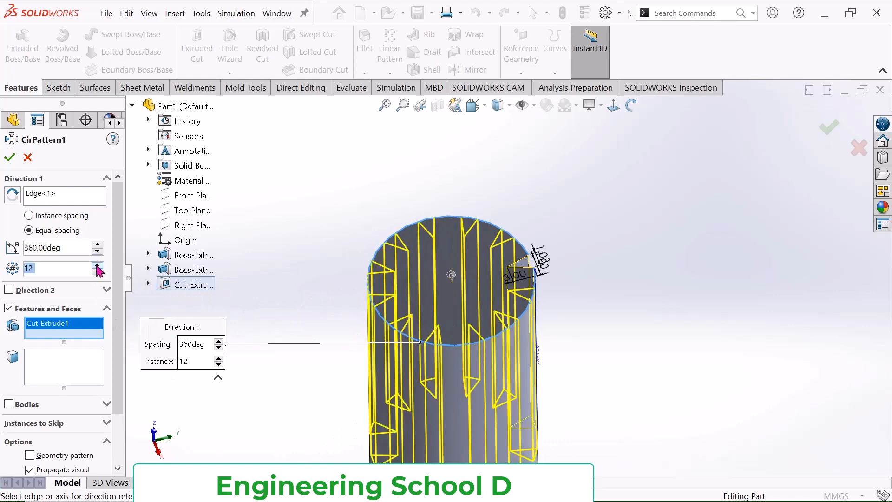
pyautogui.click(9, 158)
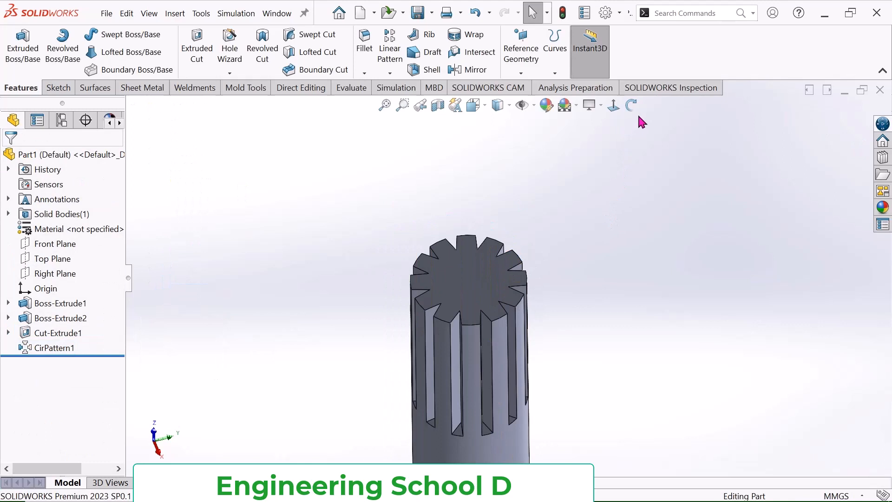
# - Examine the finished cam, shaft and notched shaft end from several angles
pyautogui.scroll(5, 561, 252)
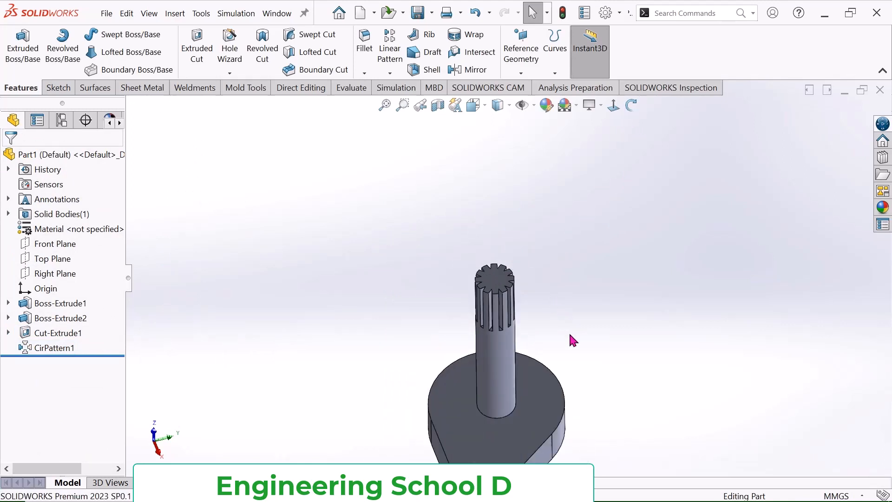
pyautogui.keyDown('ctrl'); pyautogui.moveTo(568, 337); pyautogui.dragTo(521, 257, button='middle'); pyautogui.keyUp('ctrl')
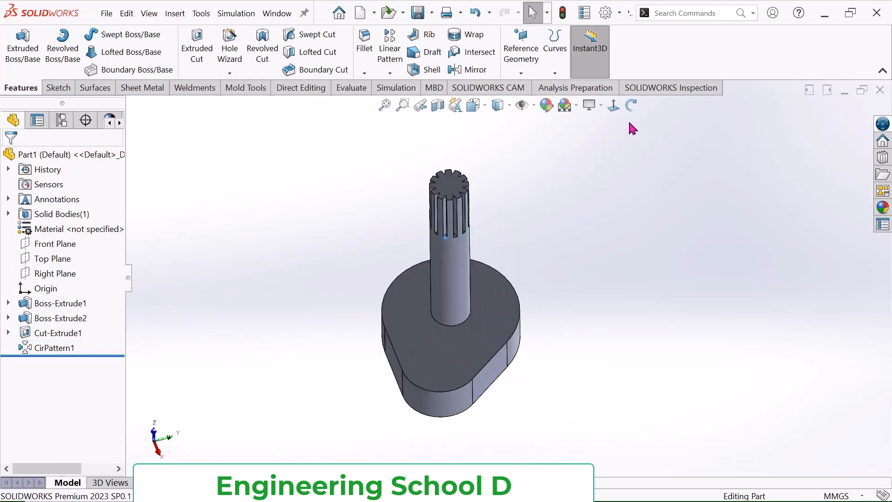
pyautogui.click(630, 105)
pyautogui.moveTo(580, 140); pyautogui.dragTo(642, 240)
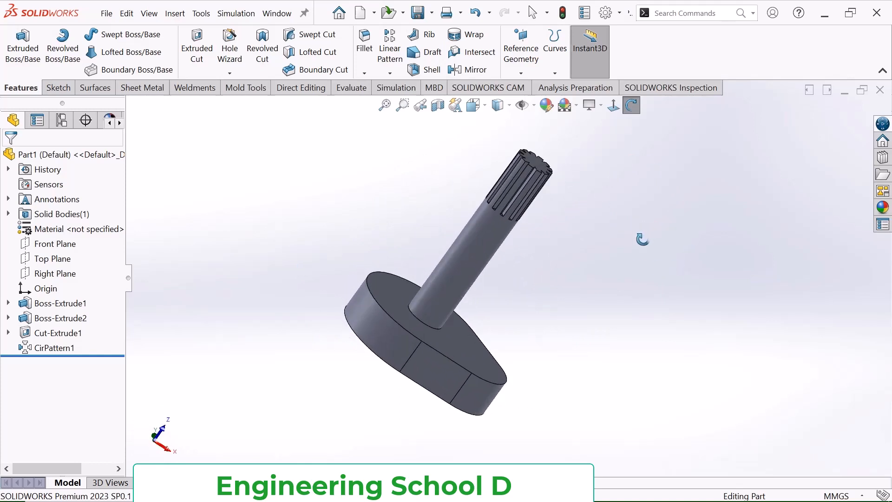
pyautogui.scroll(-2, 571, 229)
pyautogui.rightClick(571, 223)
pyautogui.click(596, 231)
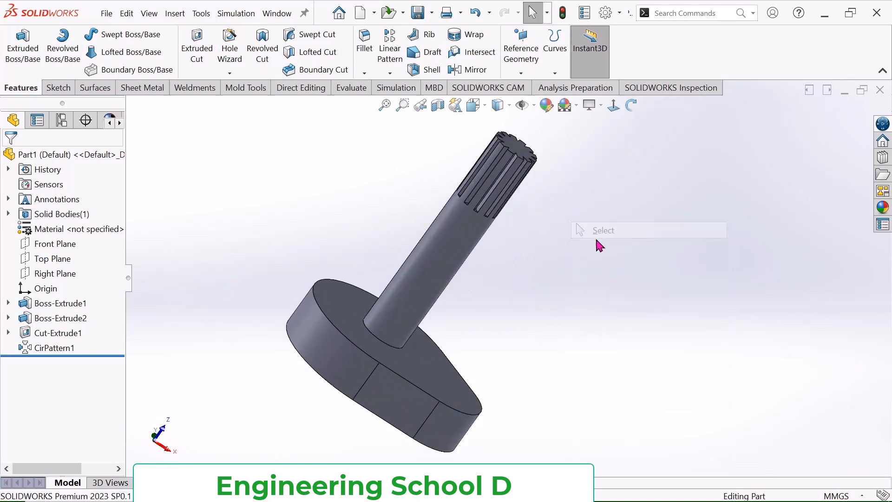
pyautogui.click(631, 105)
pyautogui.scroll(2, 538, 183)
pyautogui.moveTo(537, 183); pyautogui.dragTo(556, 293)
pyautogui.rightClick(556, 292)
pyautogui.click(587, 301)
pyautogui.scroll(-1, 573, 319)
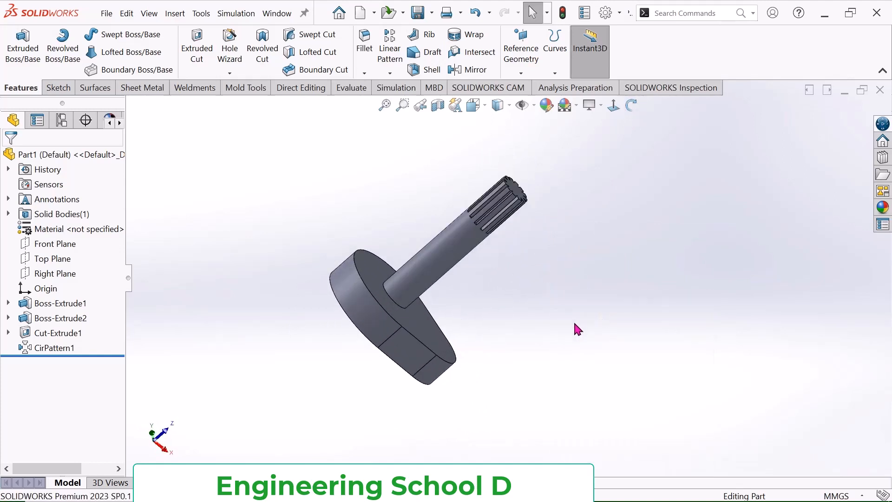